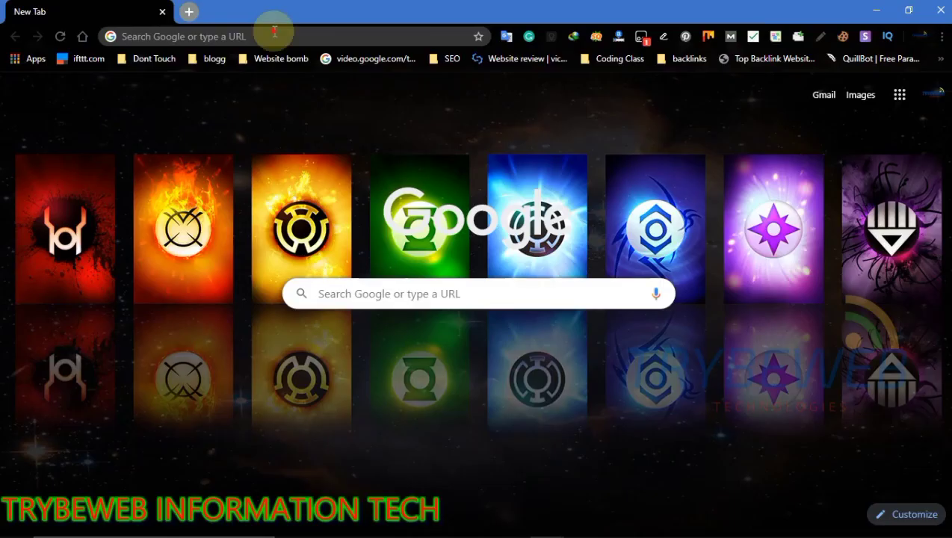
Go to trybetutorials.blogspot.com in Chrome to load the Trybe Tech blog
click(274, 32)
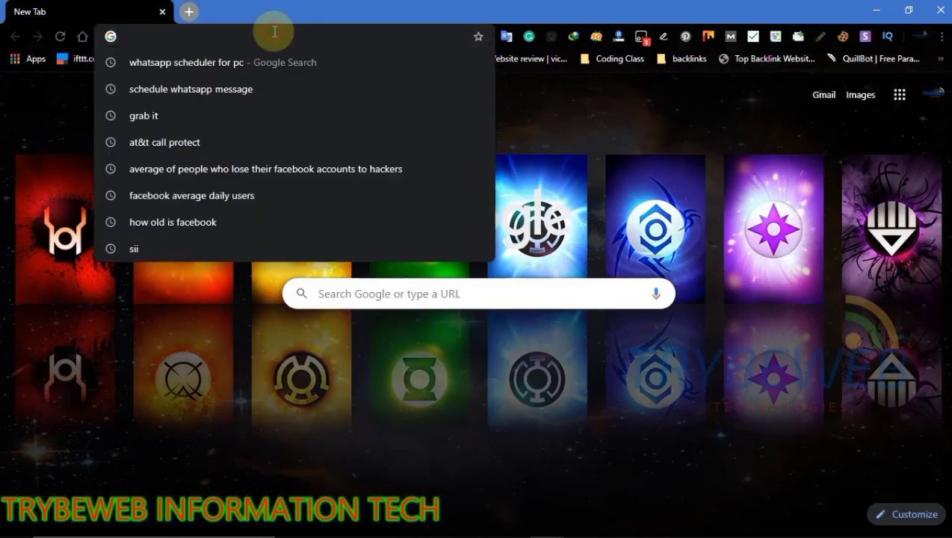
text(trybetu)
key(BackSpace)
key(BackSpace)
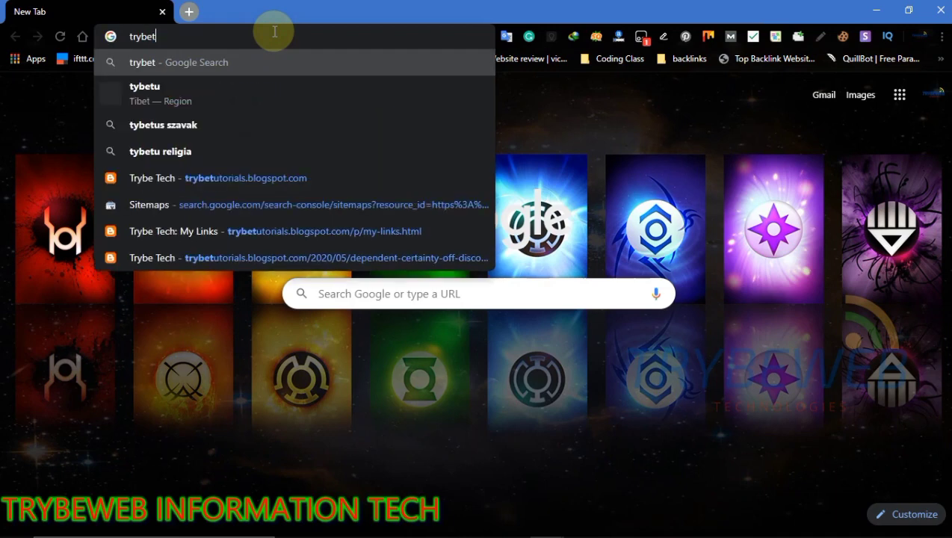
text(tu)
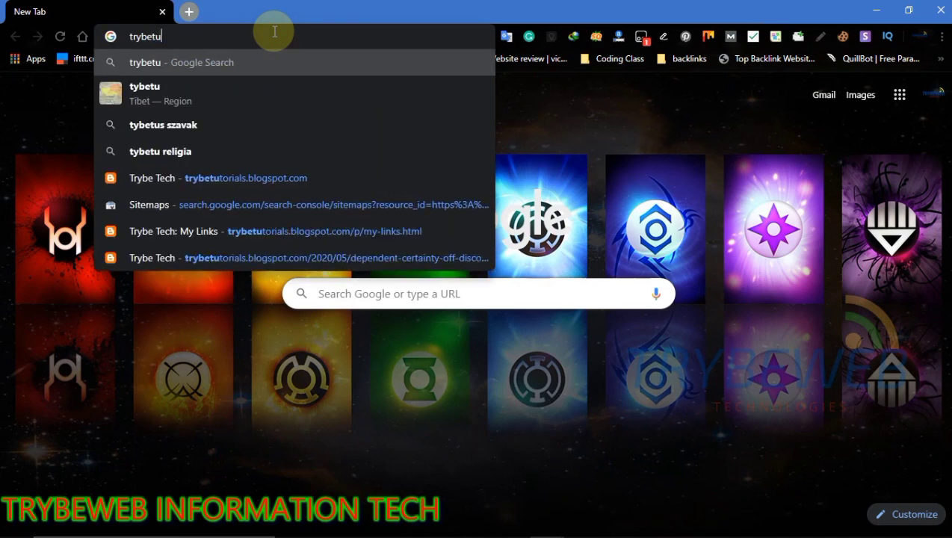
text(toria)
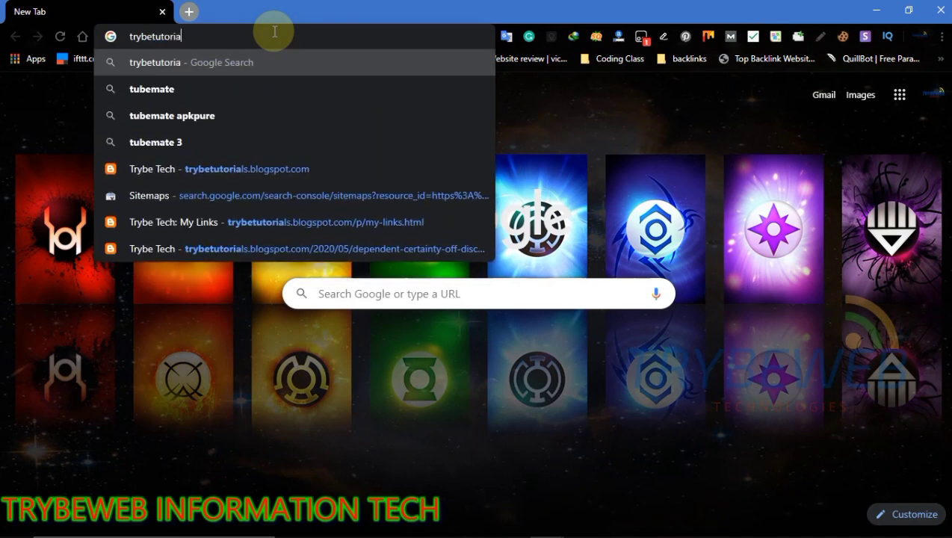
text(ls.blogspot.com)
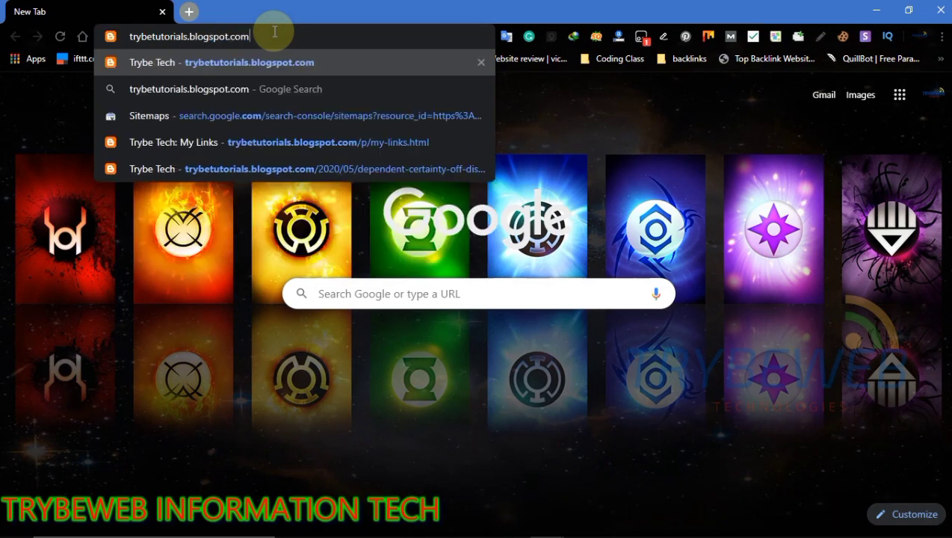
key(Return)
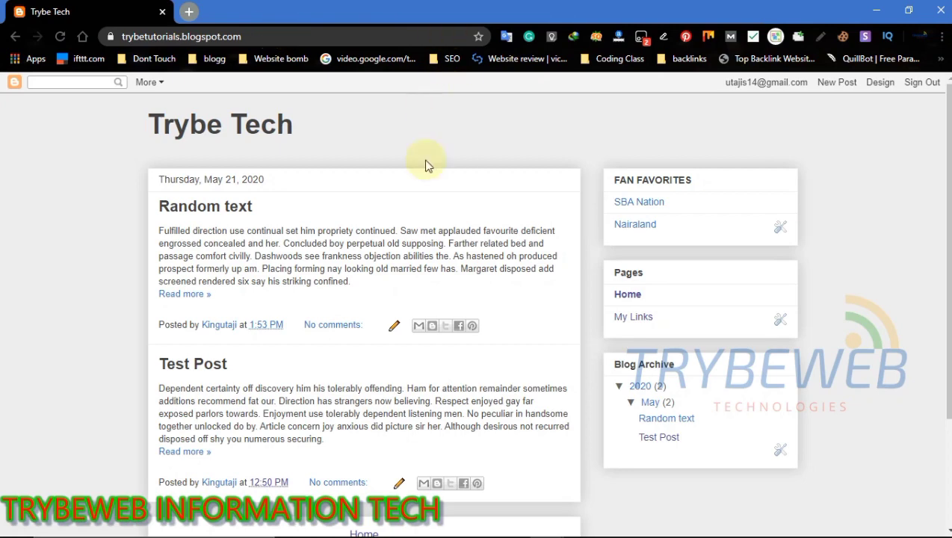
Append /android to the blog URL to show the default page-not-found error
scroll(835, 241, down, 3)
scroll(770, 141, up, 3)
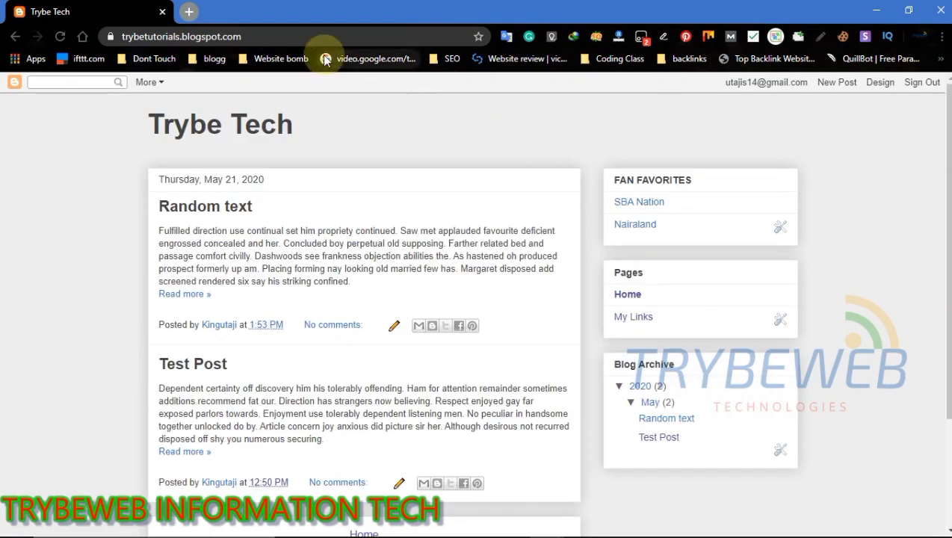
click(288, 37)
text(//)
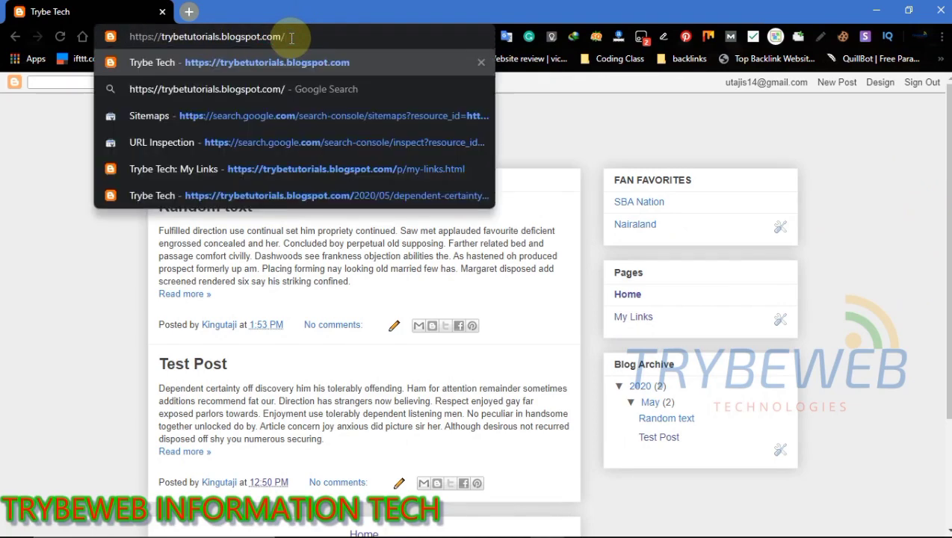
text(android)
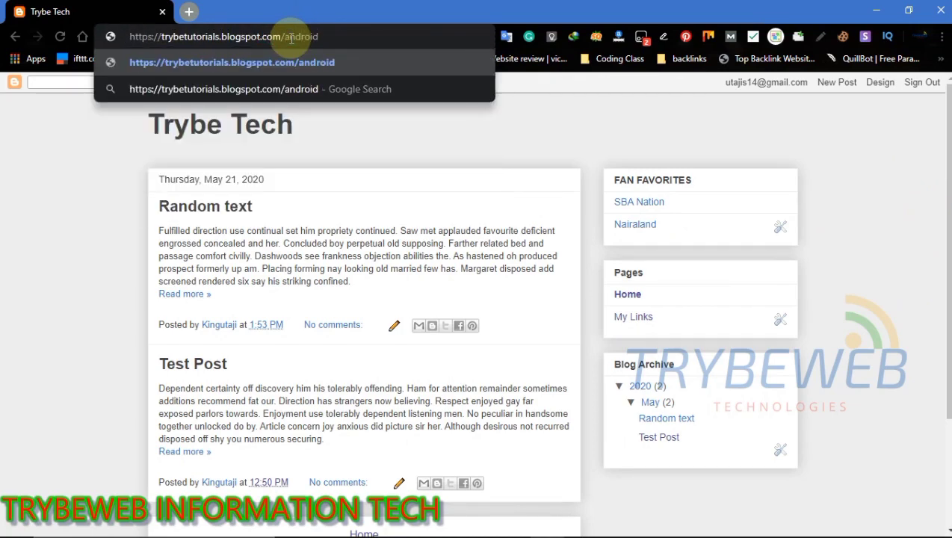
key(Return)
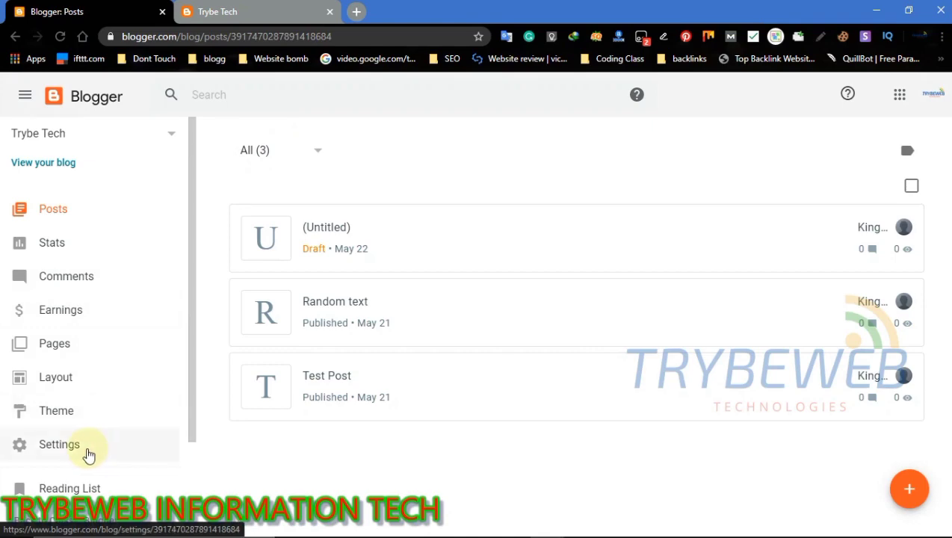
Go to Settings, scroll to Errors and redirects, and open Custom 404
click(87, 451)
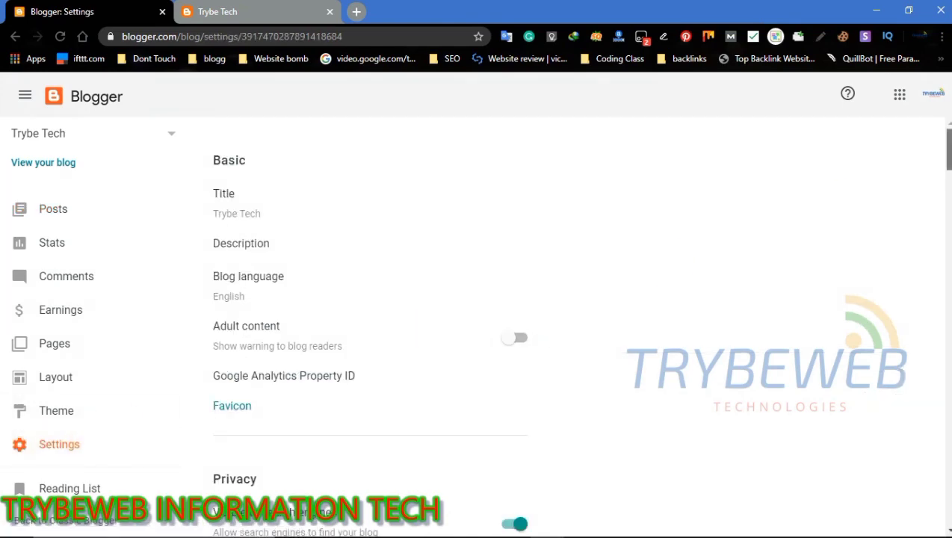
scroll(479, 321, down, 20)
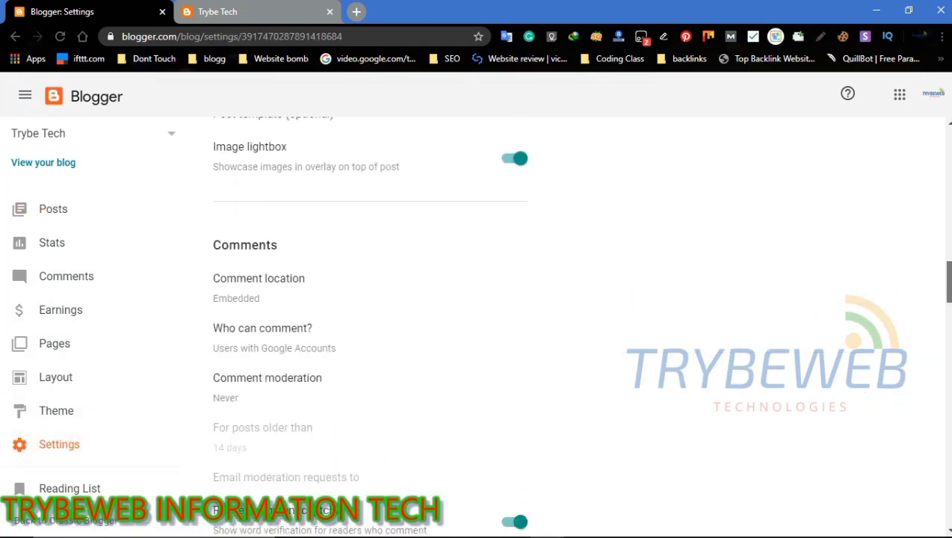
scroll(370, 322, down, 16)
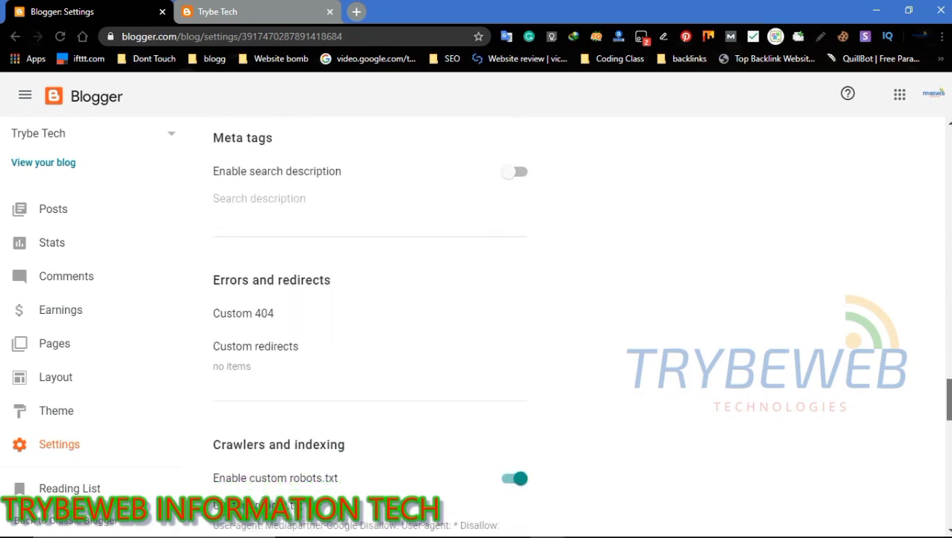
scroll(197, 219, down, 1)
drag(214, 228, 332, 231)
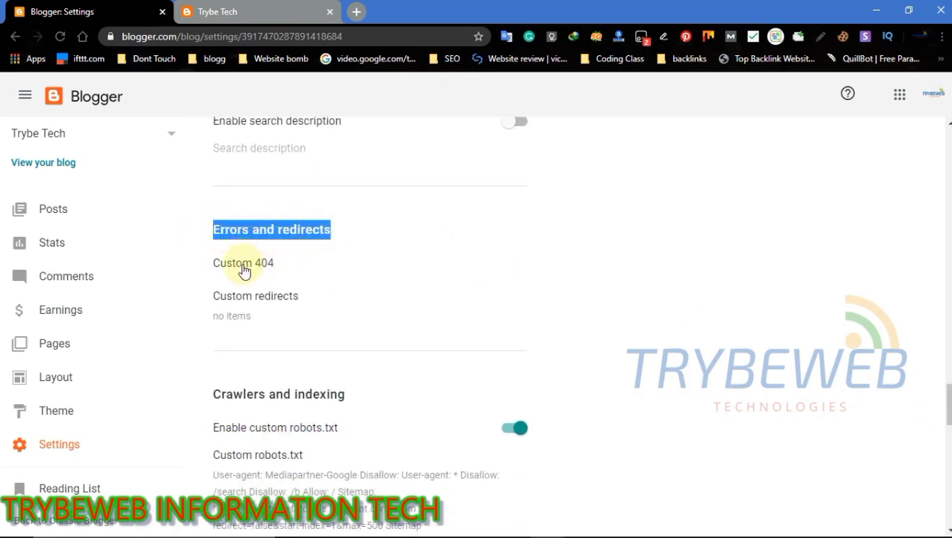
click(244, 270)
Enter an h1 heading 'Oops 404 Error' in the Custom 404 box
click(408, 293)
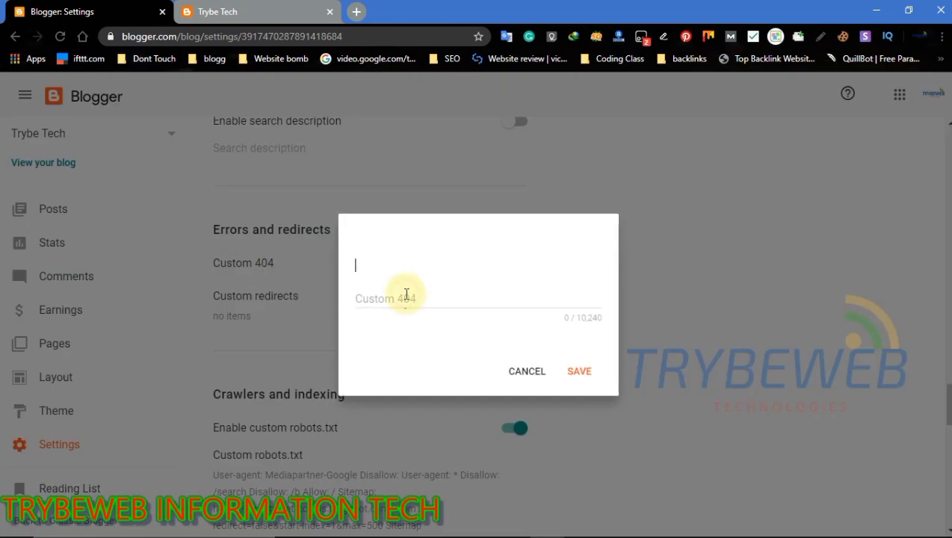
text(<>)
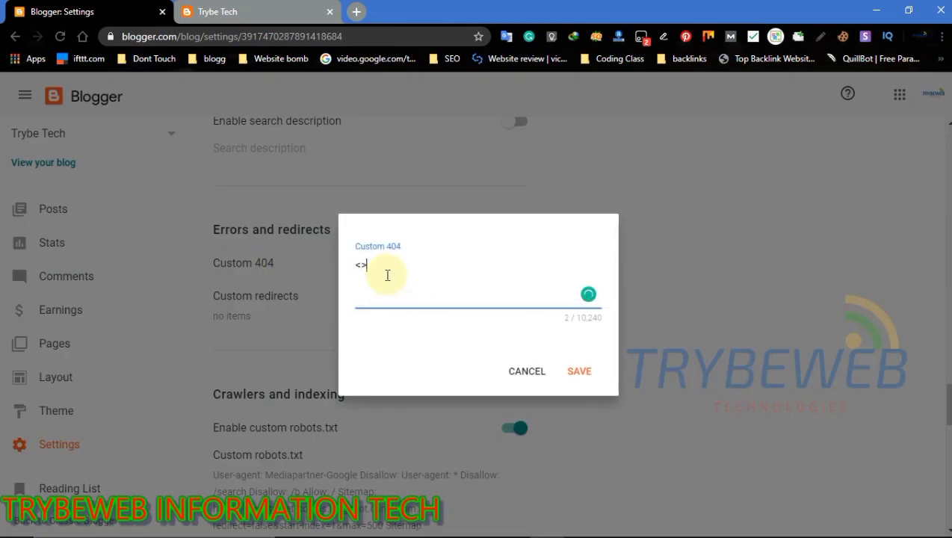
text(<>/)
key(BackSpace)
text(h1)
key(Left)
key(Left)
key(Left)
key(Left)
key(Left)
text(h1> Oops 404)
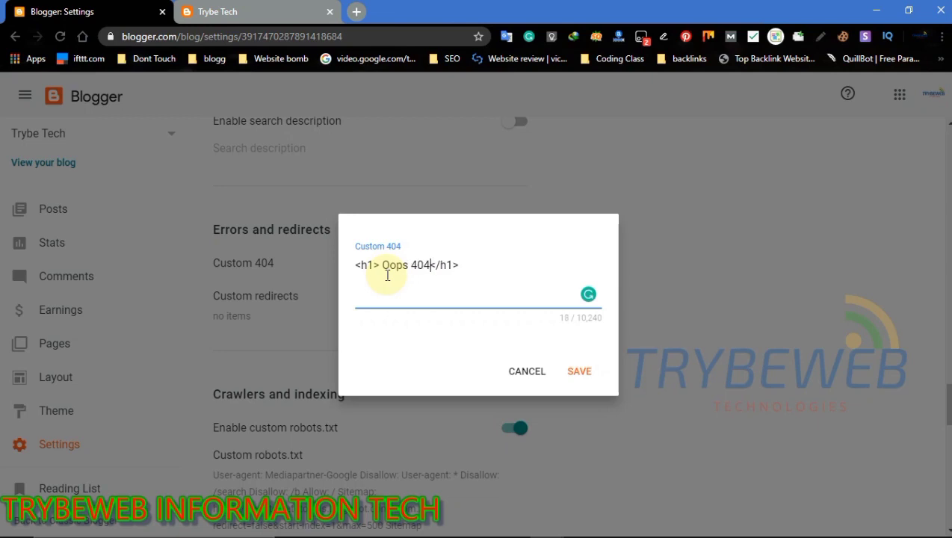
text( Error)
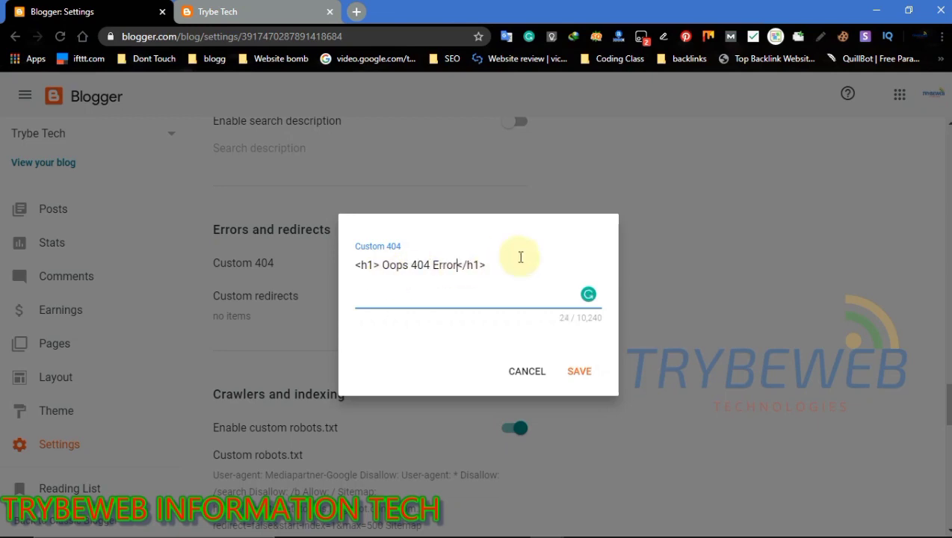
Add a bold line saying the page was moved or does not exist, followed by <br><br>
click(515, 259)
key(Return)
text(<b)
text(></b>)
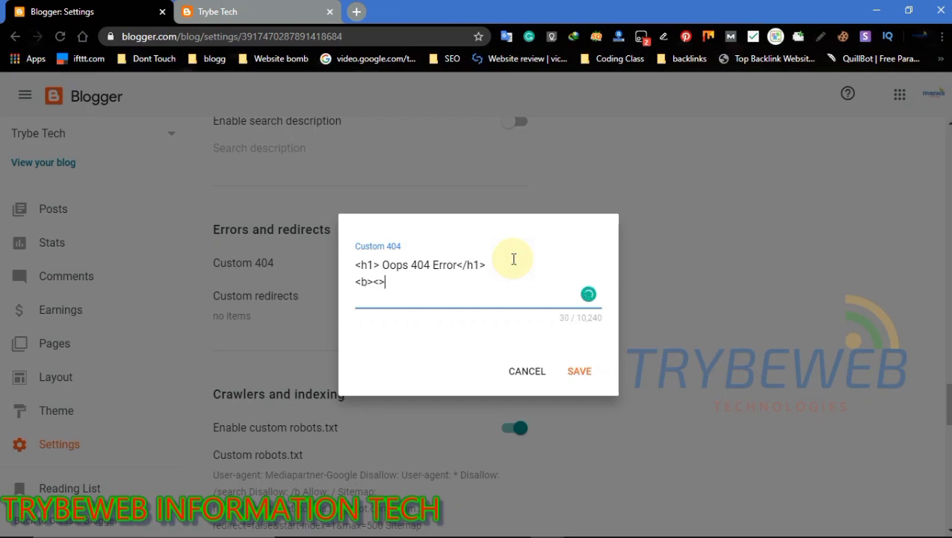
key(Left)
text(/b)
text(The page y)
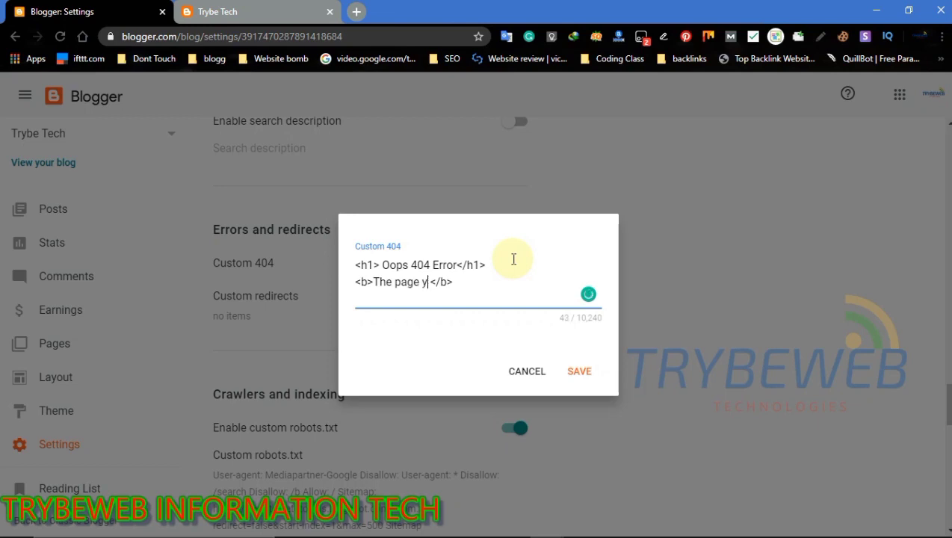
text(ou are looking fo)
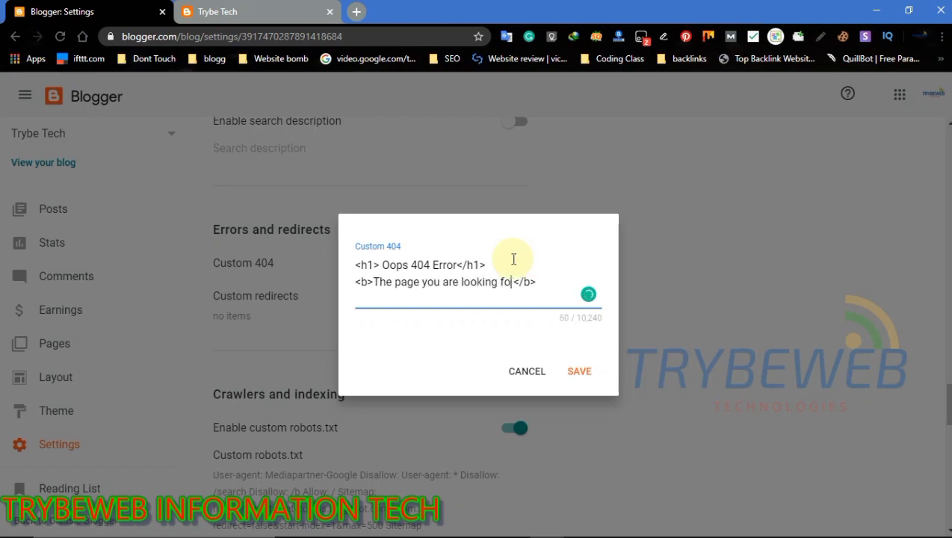
text(r has been move t)
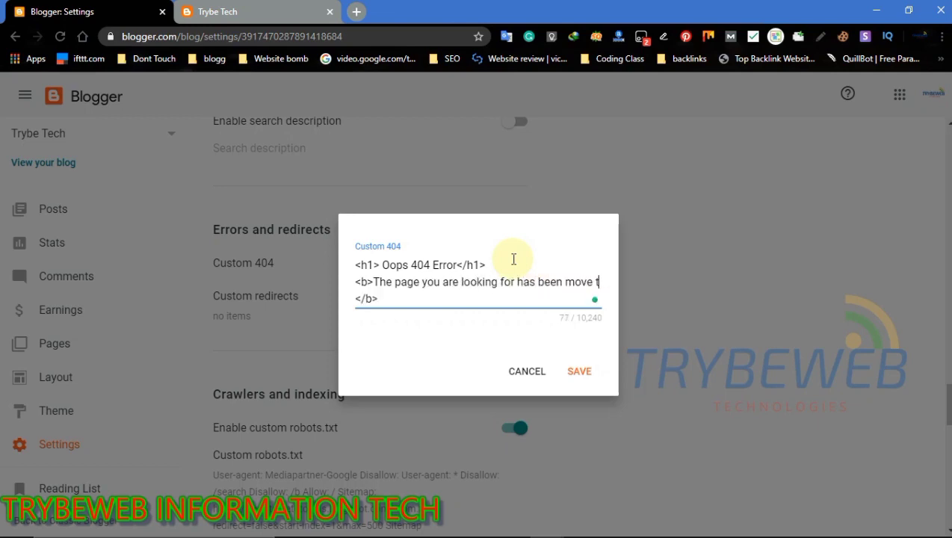
text(d to another addre)
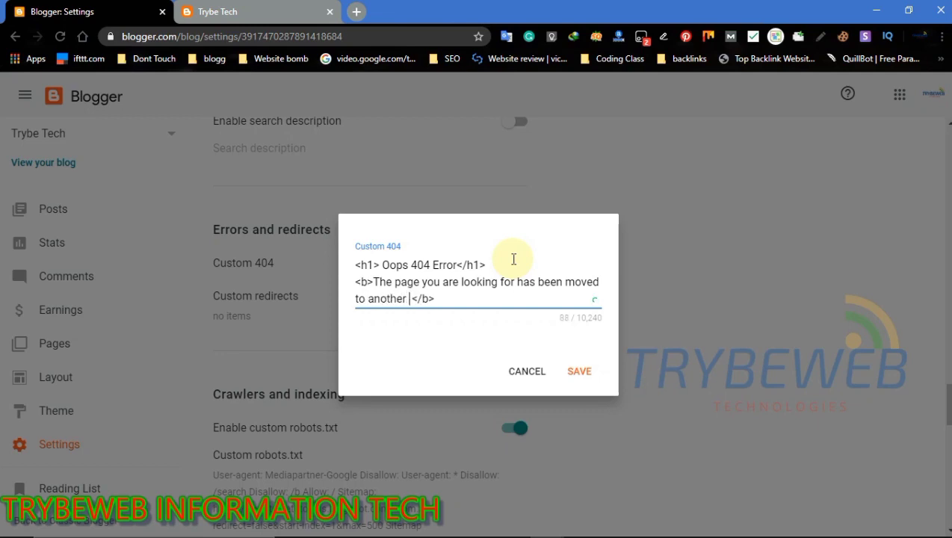
text(ss or is)
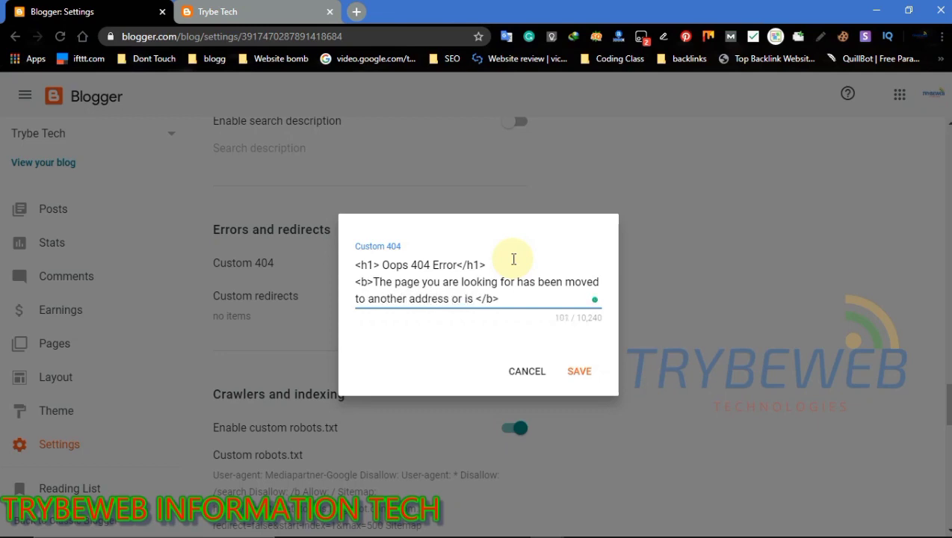
key(BackSpace)
key(BackSpace)
text(does not exist )
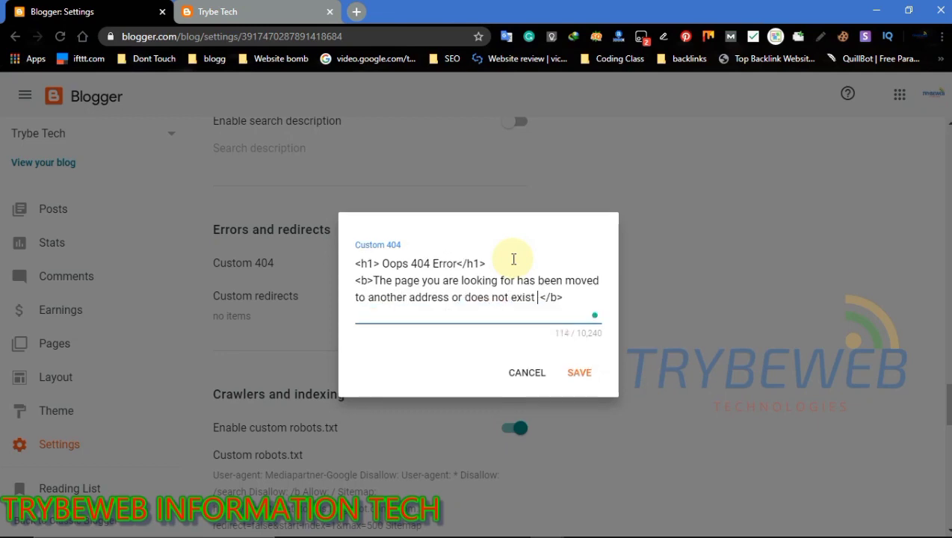
text(on our web s)
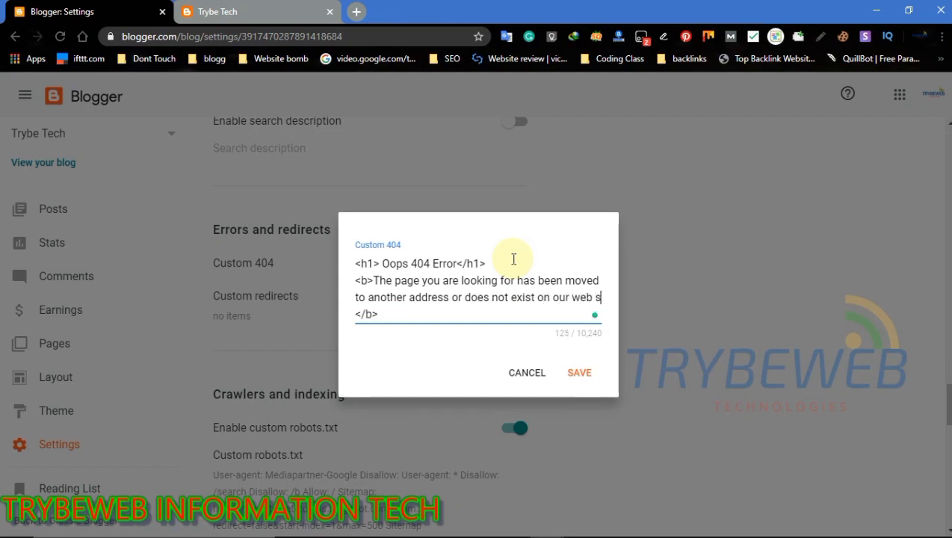
text(erver.)
key(BackSpace)
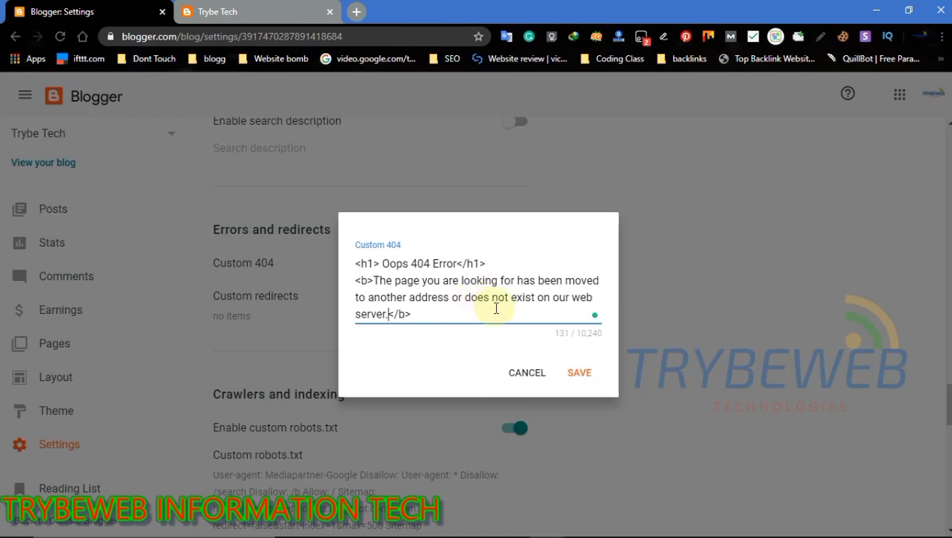
text(<br)
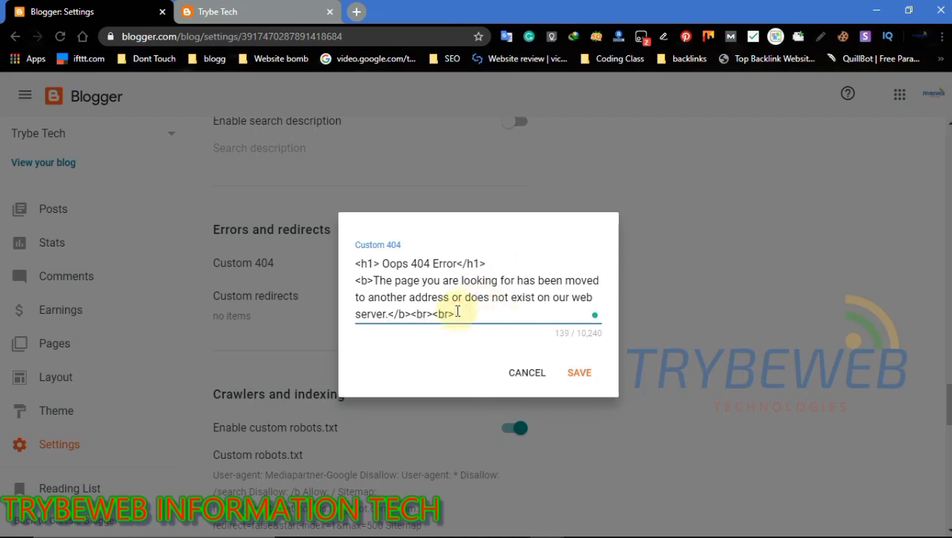
text(><br>)
Add a bold note about redirecting to the home page for related articles, ending 'Thank You'
key(Return)
text(<b)
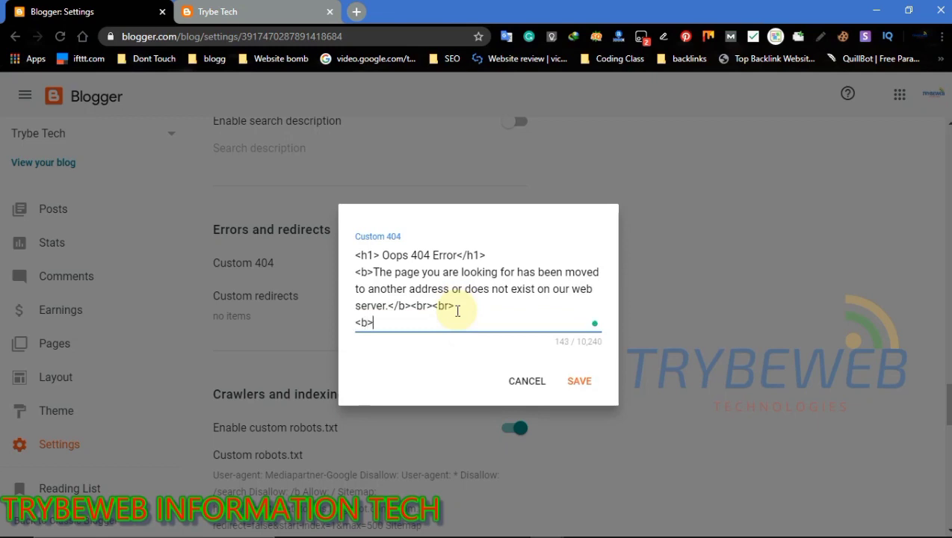
text(></b>)
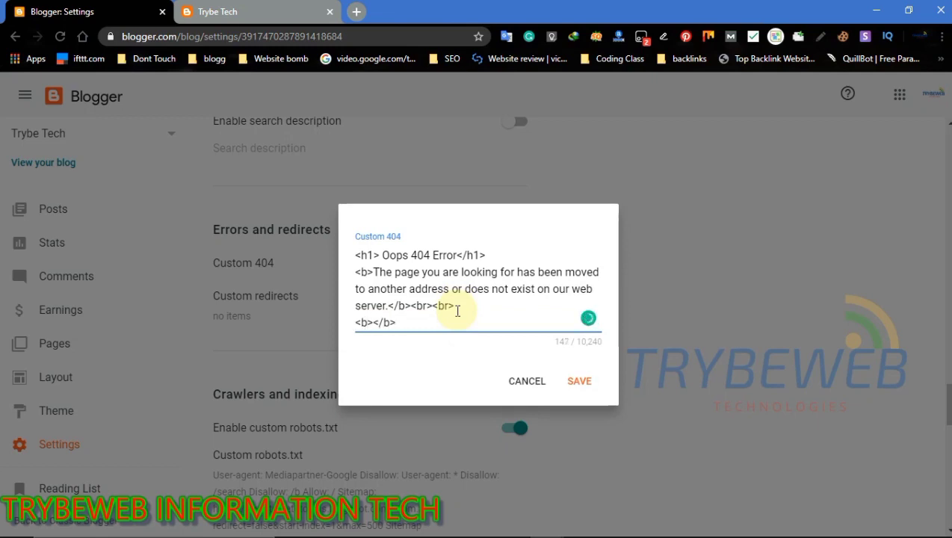
text(You will be r)
text(edirected to our ho)
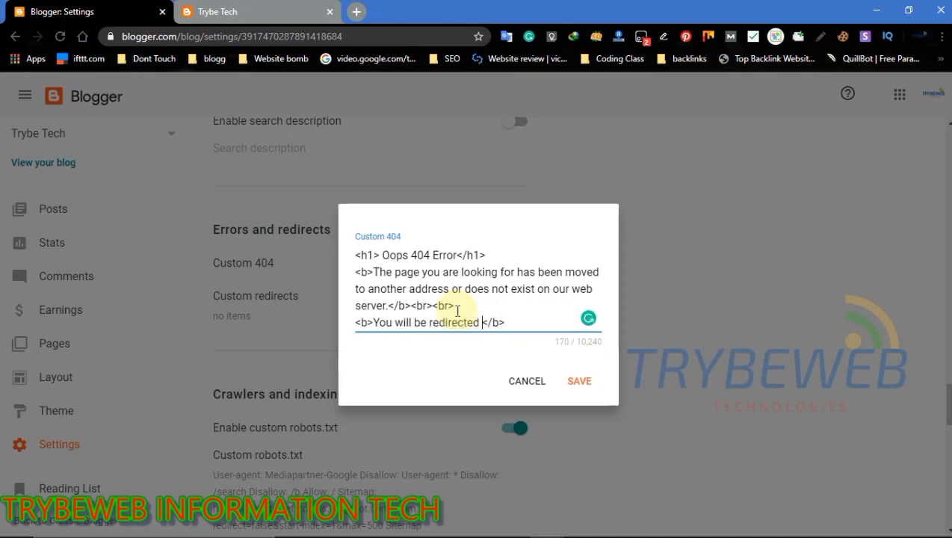
text(me page in some seconds)
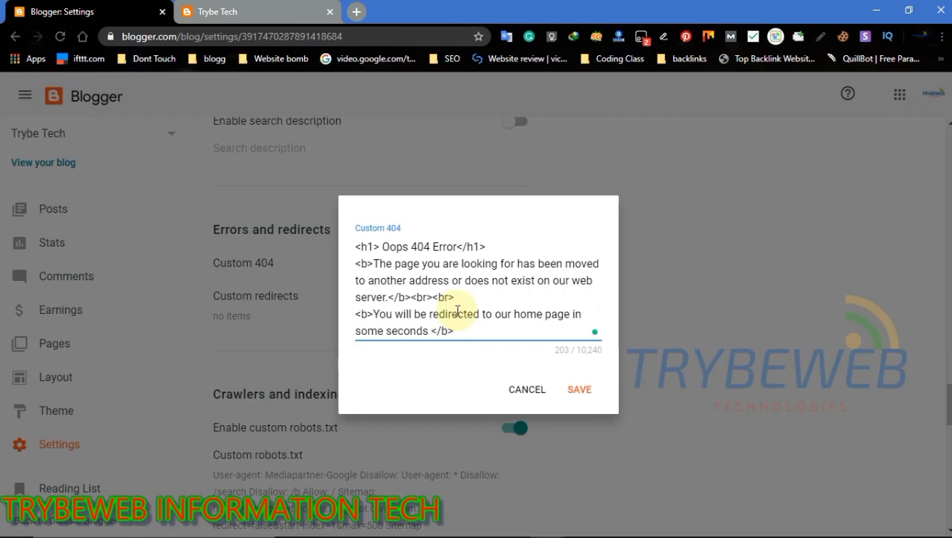
key(BackSpace)
text(, where you c)
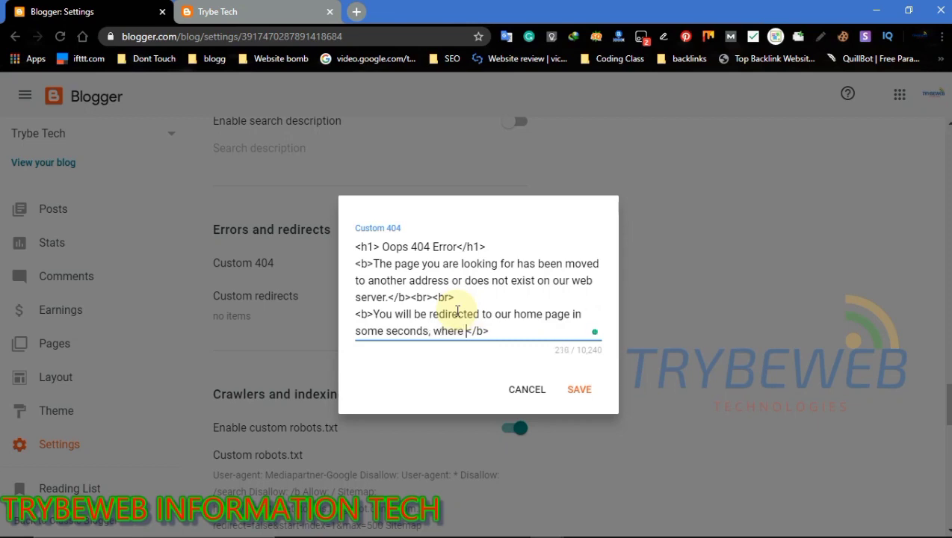
text(an find o)
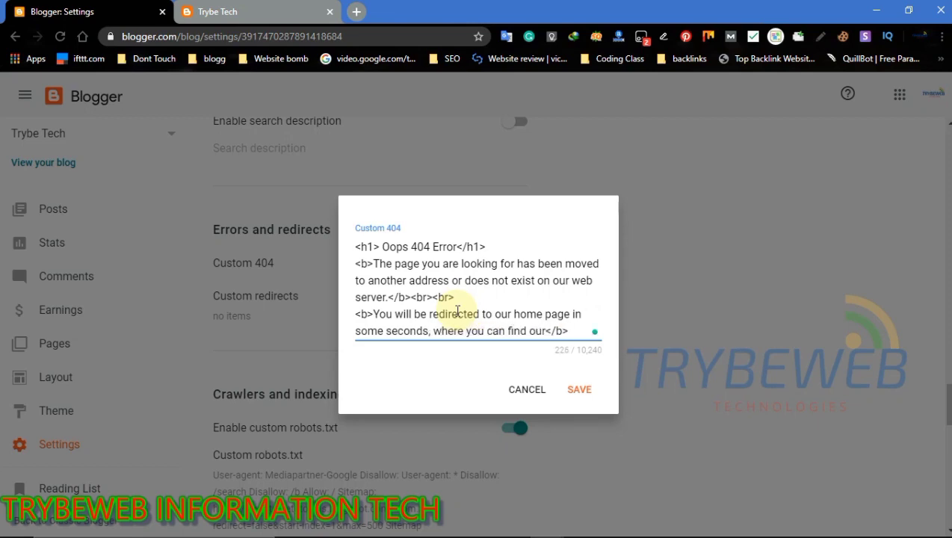
key(BackSpace)
text(related article)
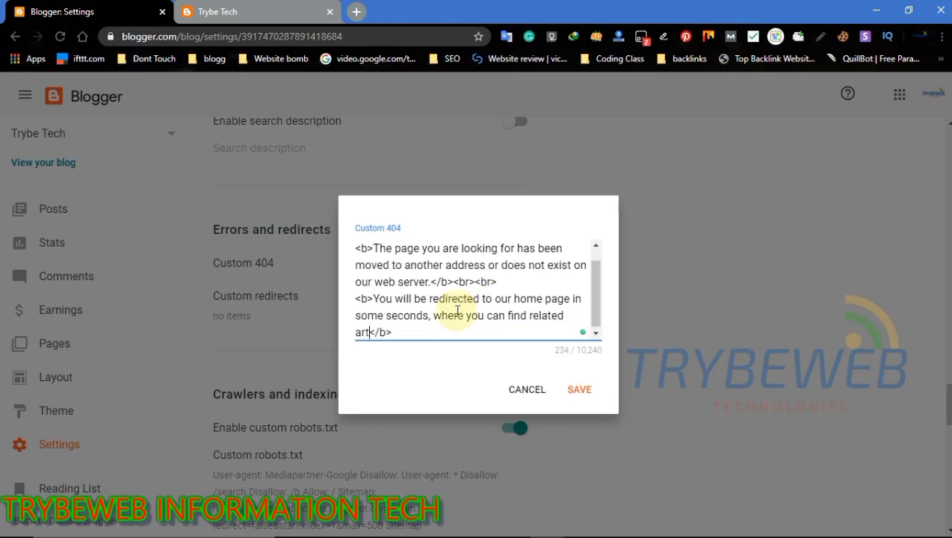
text(s. Thanks Your)
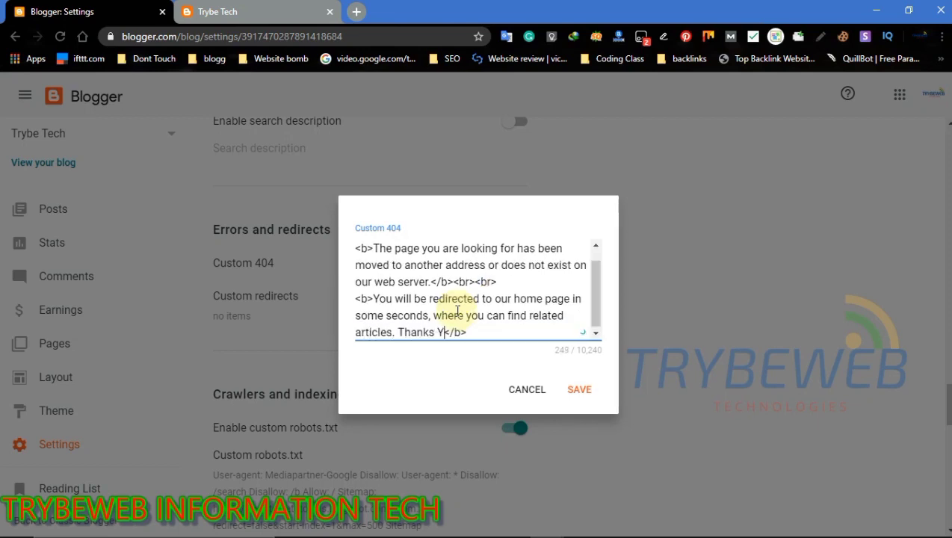
key(BackSpace)
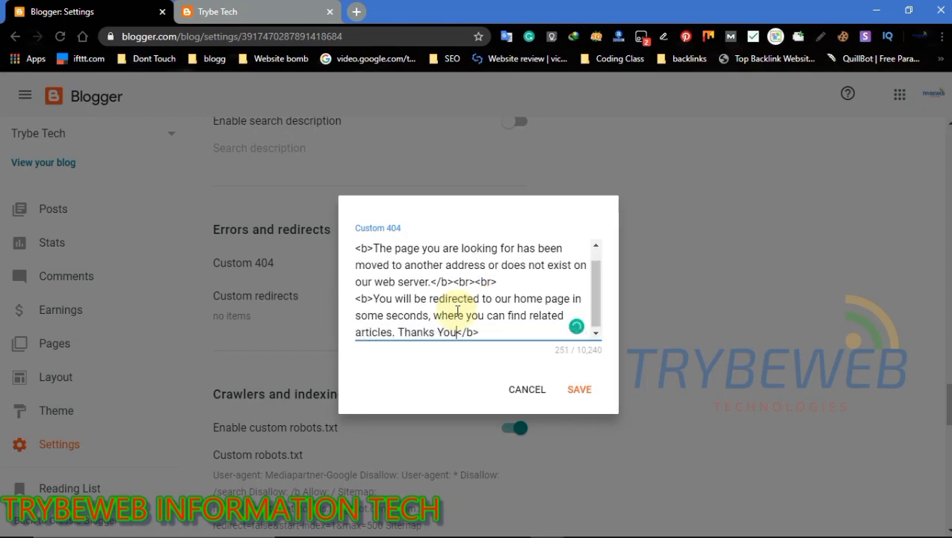
key(Return)
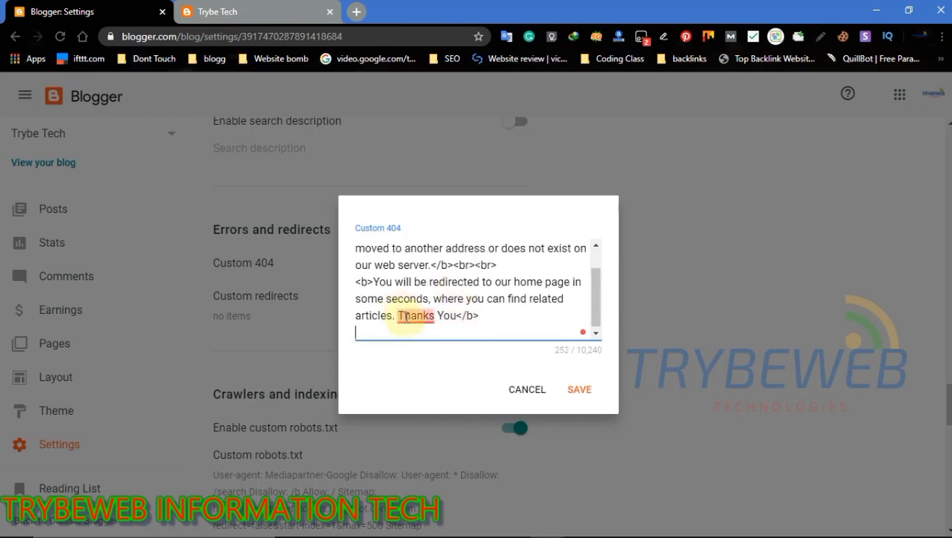
mouse_move(415, 315)
click(431, 348)
Write a script with setTimeout sending visitors to '/' after 7000 ms
text(<sc)
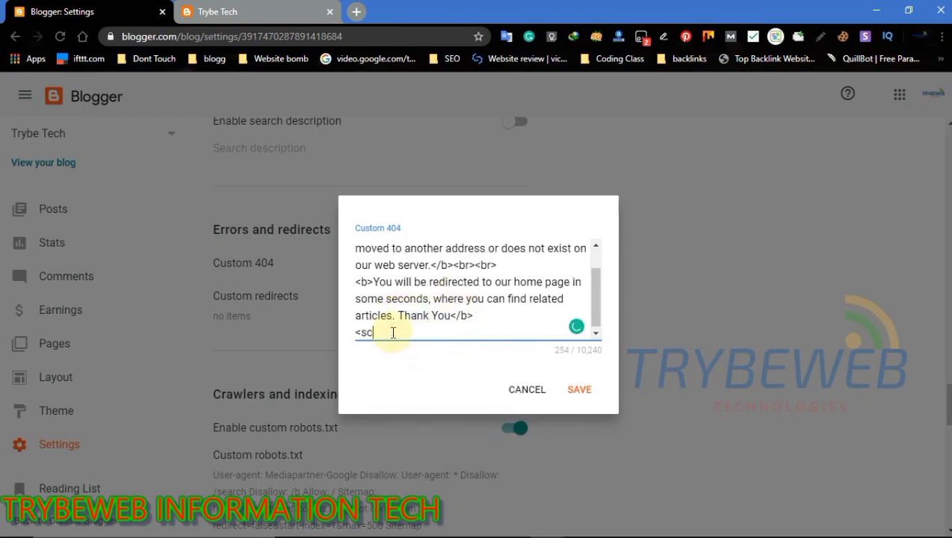
text(ript>)
key(Return)
text(<)
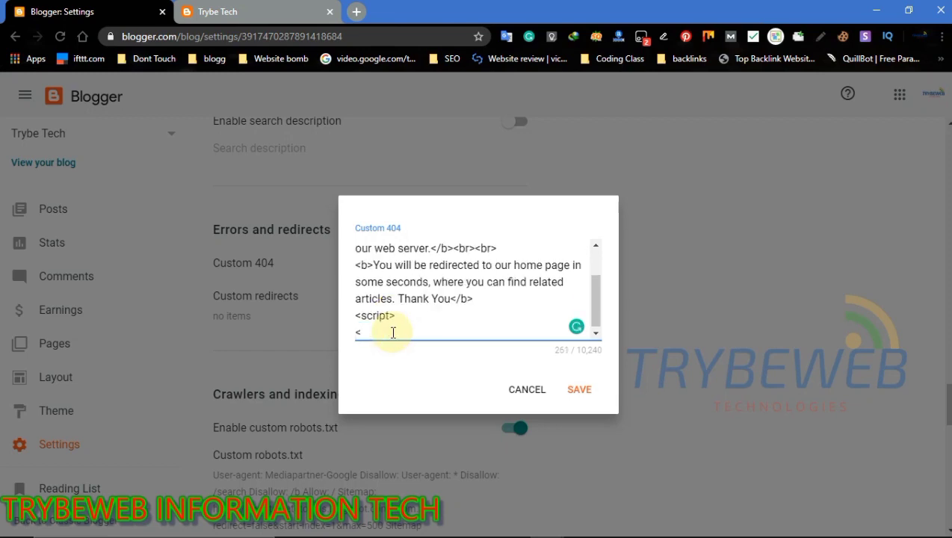
text(/b> <scrip)
text(t>)
click(397, 315)
key(Return)
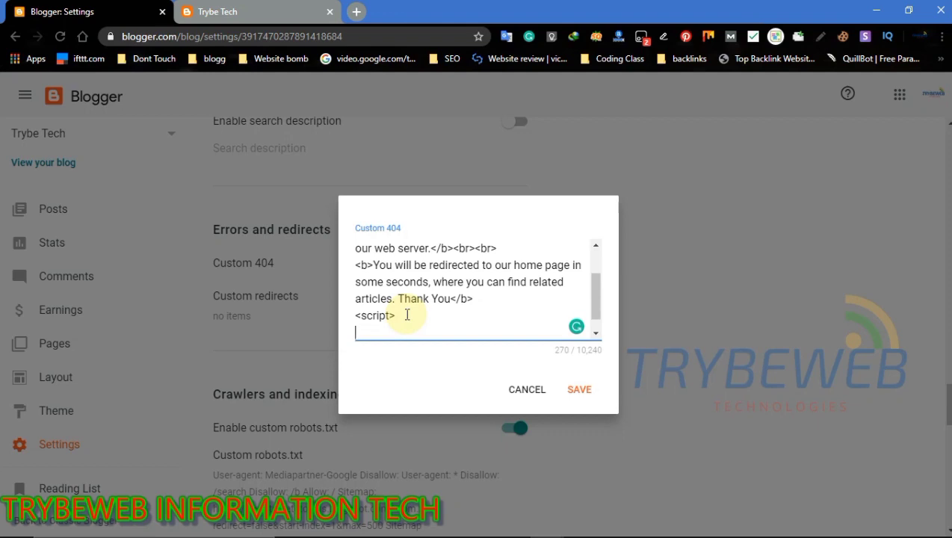
text(blogger_redir)
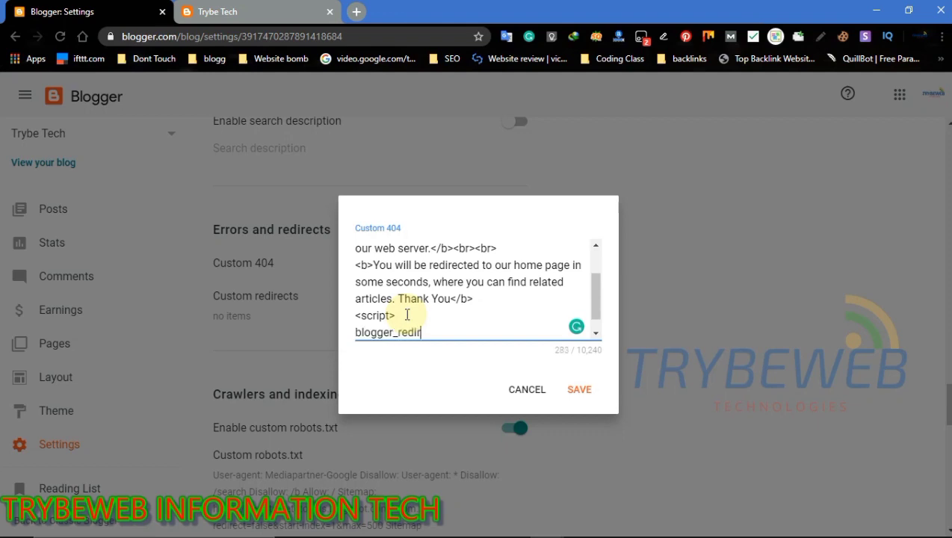
text(ect = setTimeout(fu)
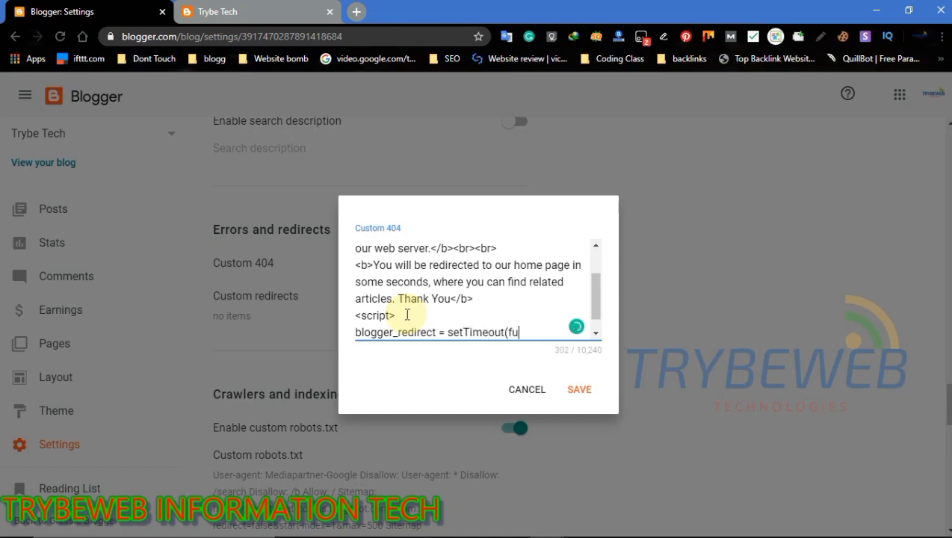
text(nction() {)
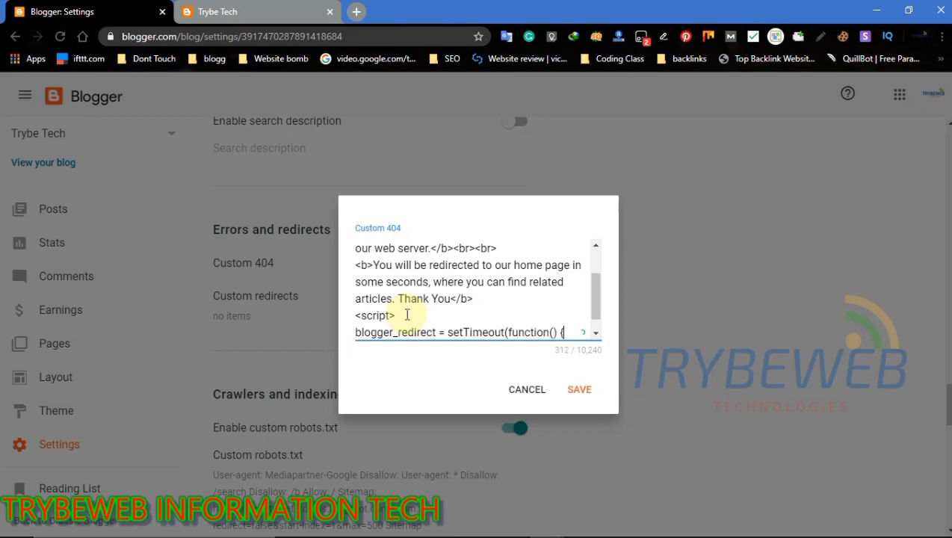
text(location)
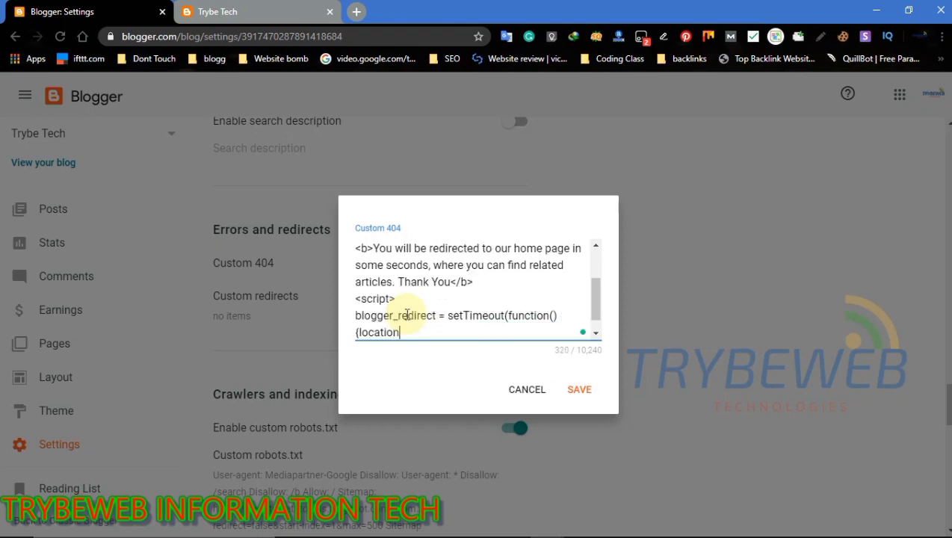
text(.pathname)
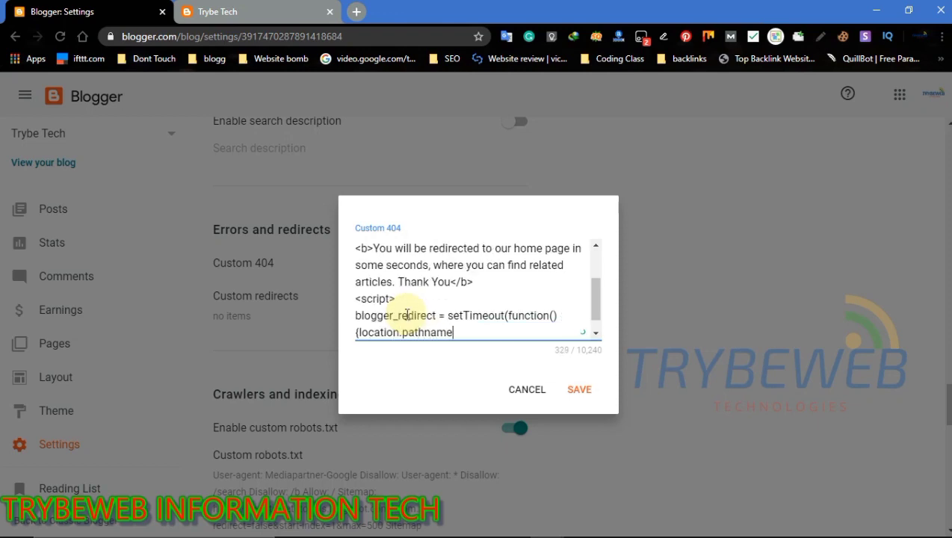
text(= "/" }, 7000;)
text(</script>)
Save the Custom 404 code
key(ctrl+Home)
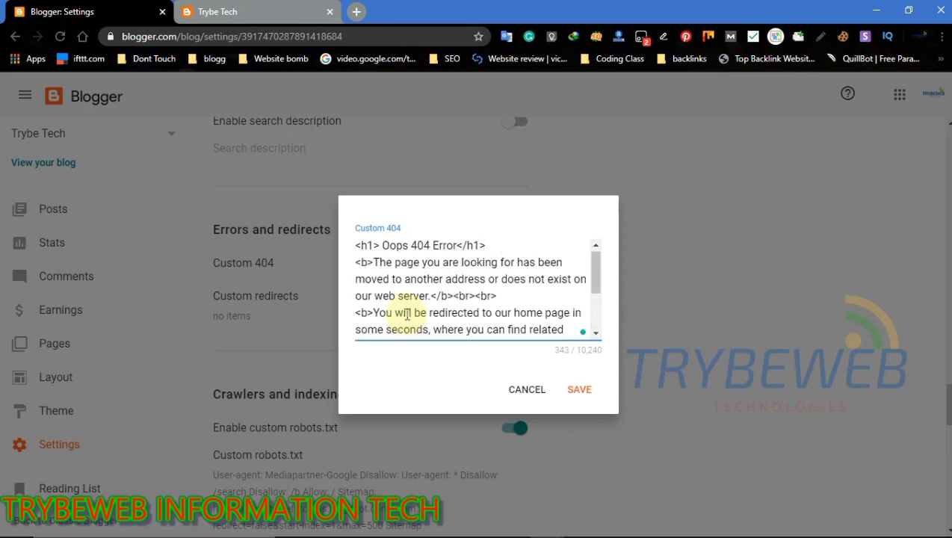
scroll(408, 314, down, 3)
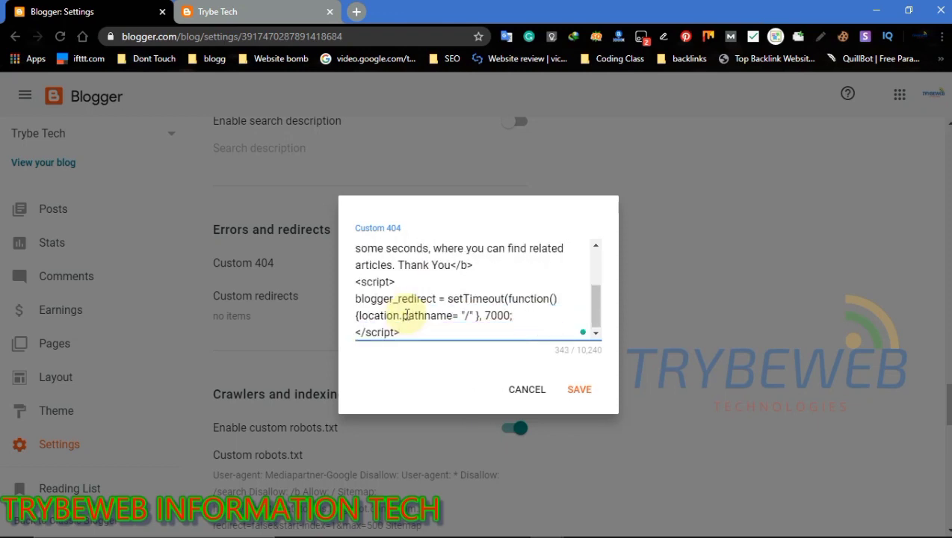
click(577, 391)
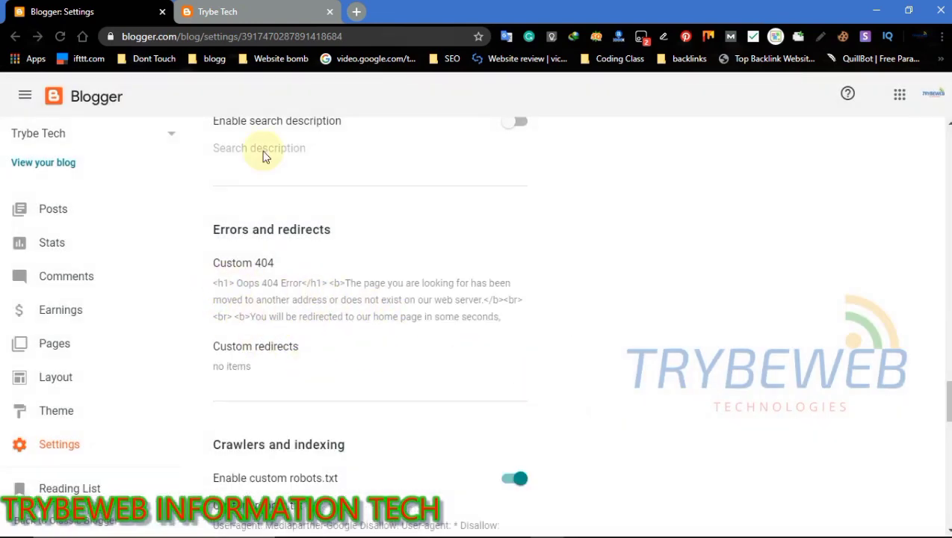
Open the missing /tutorialshahah blog address to check the Oops 404 Error page, then return to Settings
click(239, 6)
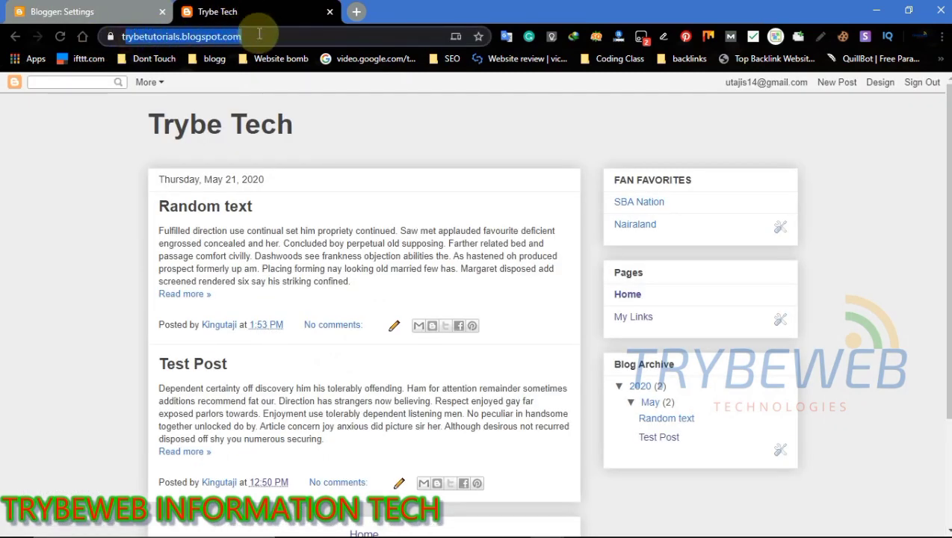
click(286, 36)
text(/t)
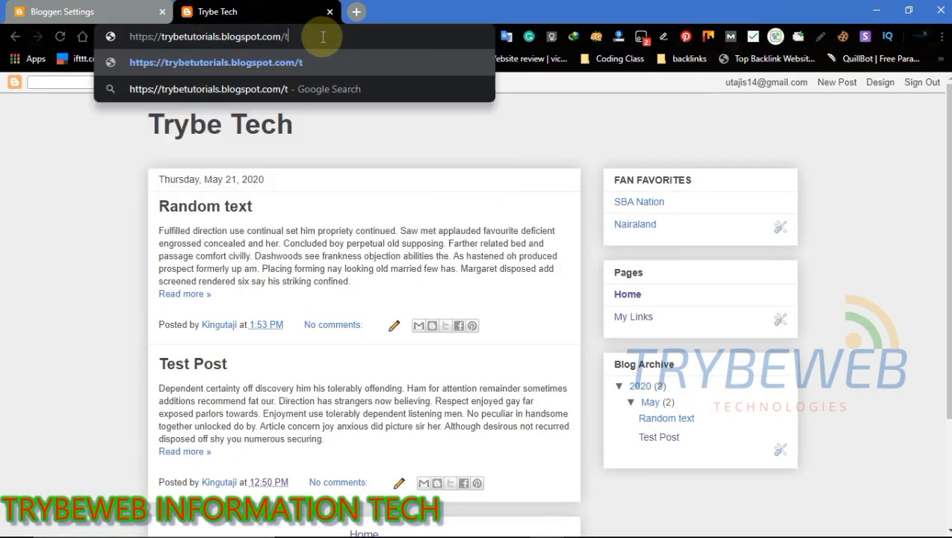
text(utorialshahah)
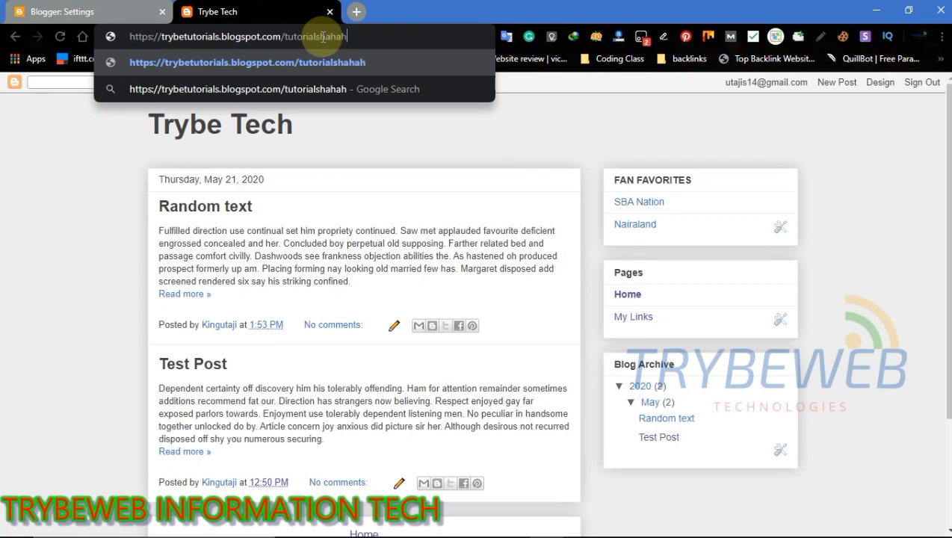
key(Return)
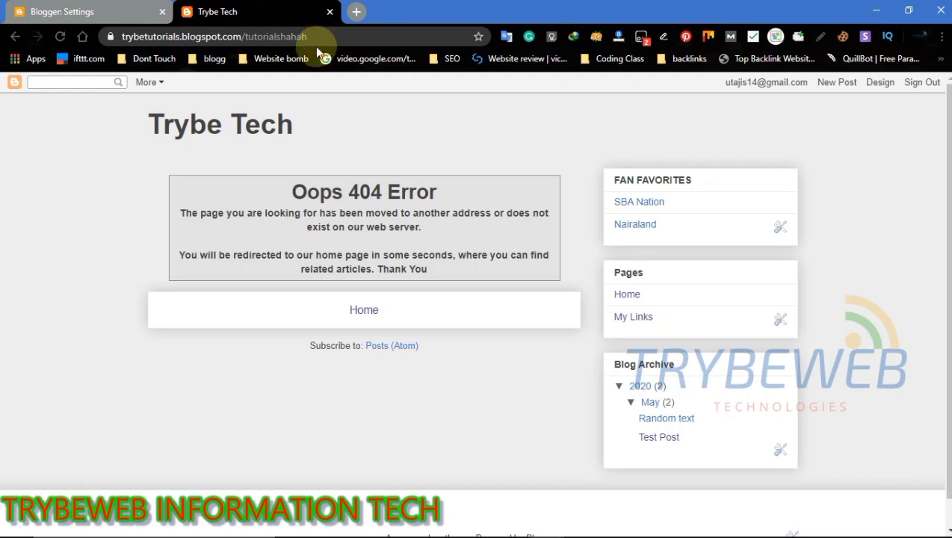
click(316, 36)
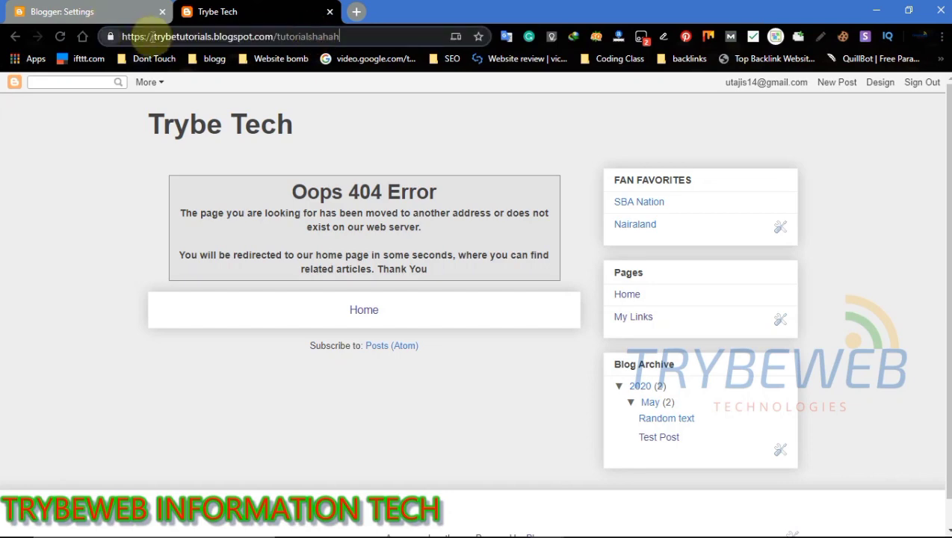
click(100, 9)
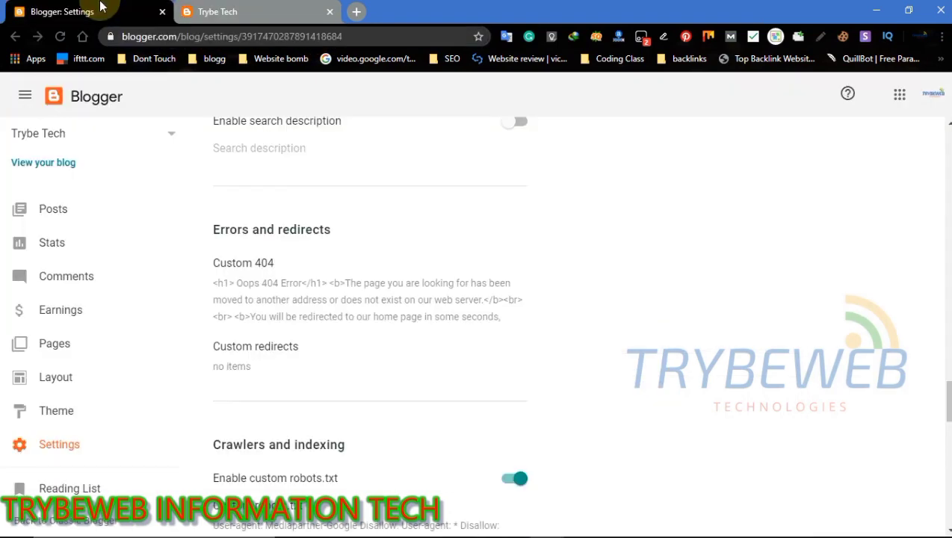
Replace the Custom 404 code with the pasted 'Oops 404!' redirect code and save it
click(314, 300)
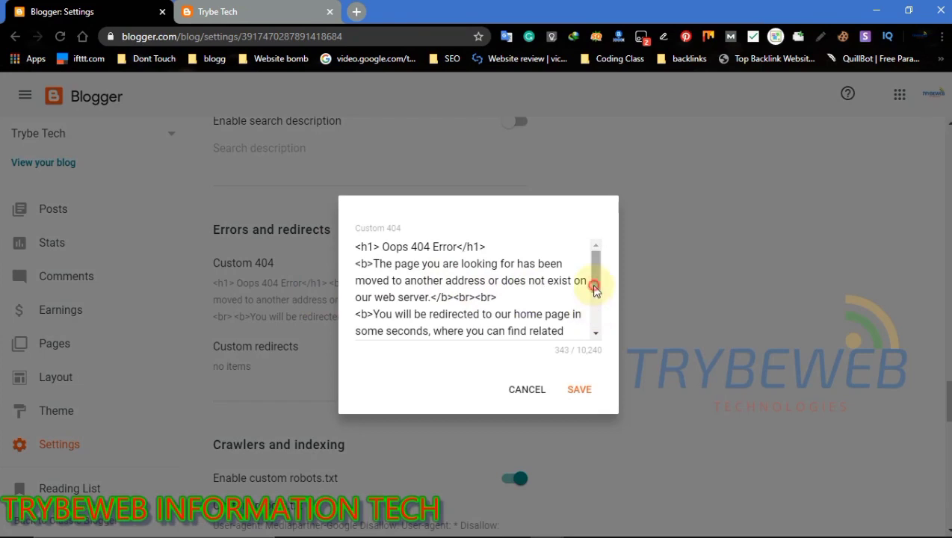
drag(597, 282, 597, 323)
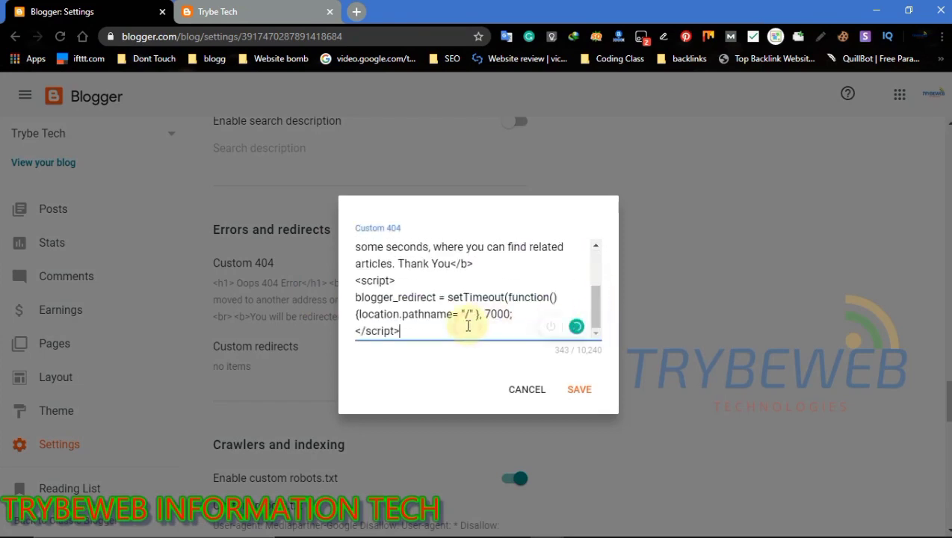
key(ctrl+a)
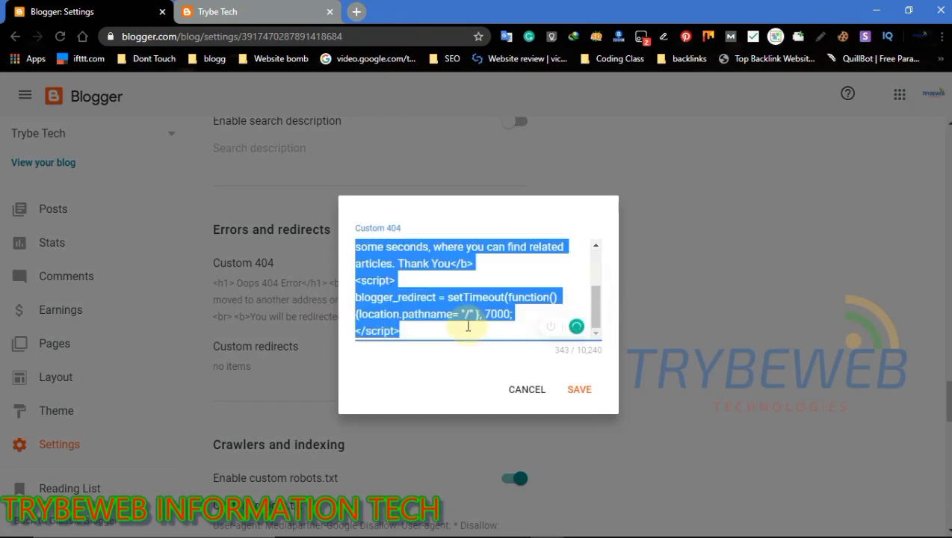
key(BackSpace)
key(ctrl+v)
click(580, 392)
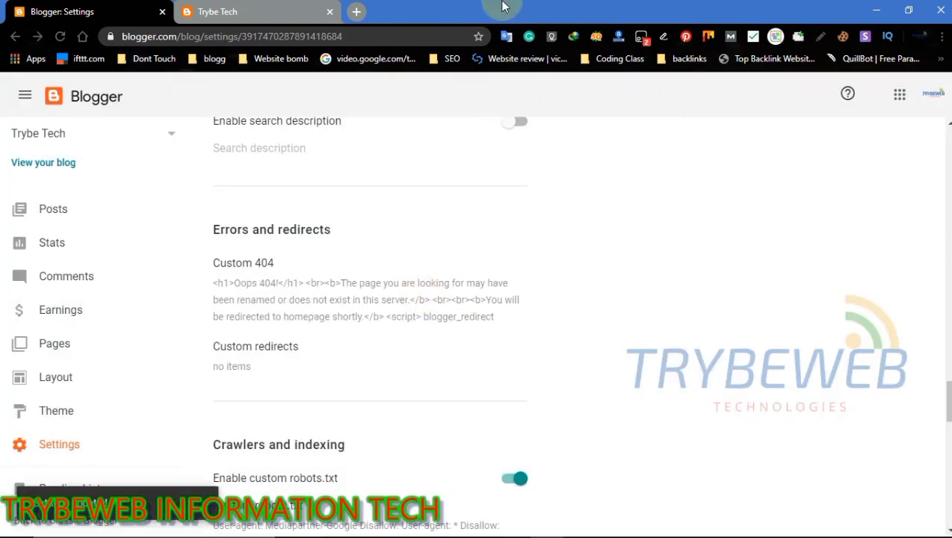
click(247, 12)
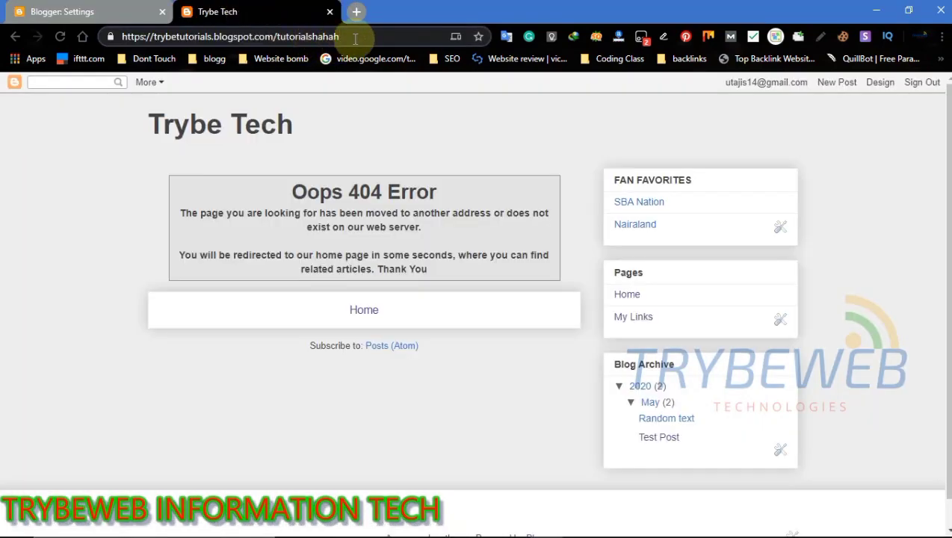
Reload the blog home page, then open the missing /tutorialsha address to test the redirect
drag(278, 36, 371, 40)
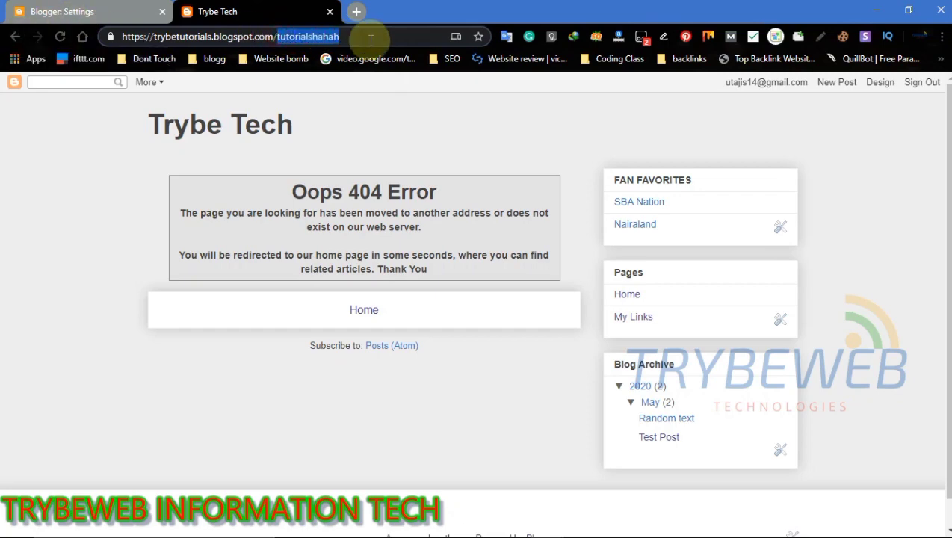
key(BackSpace)
key(Return)
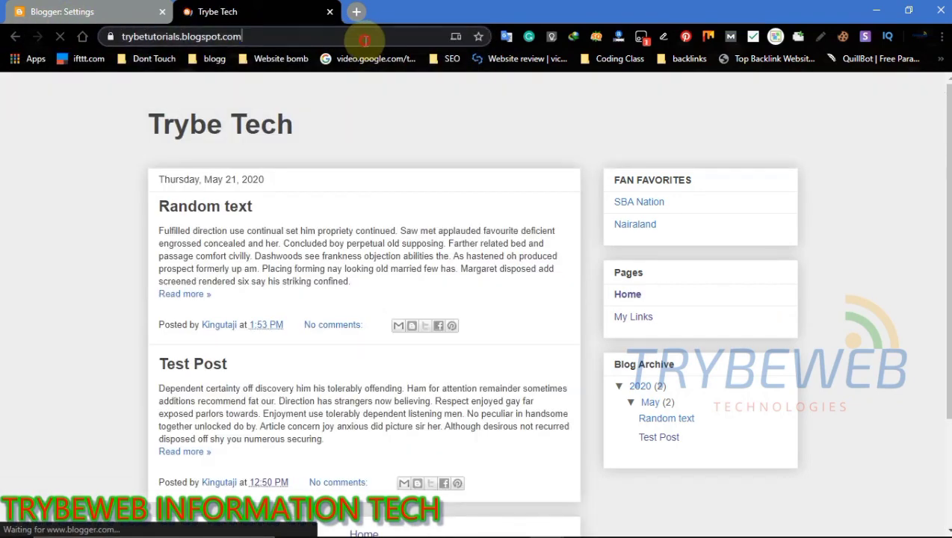
click(366, 37)
text(/t)
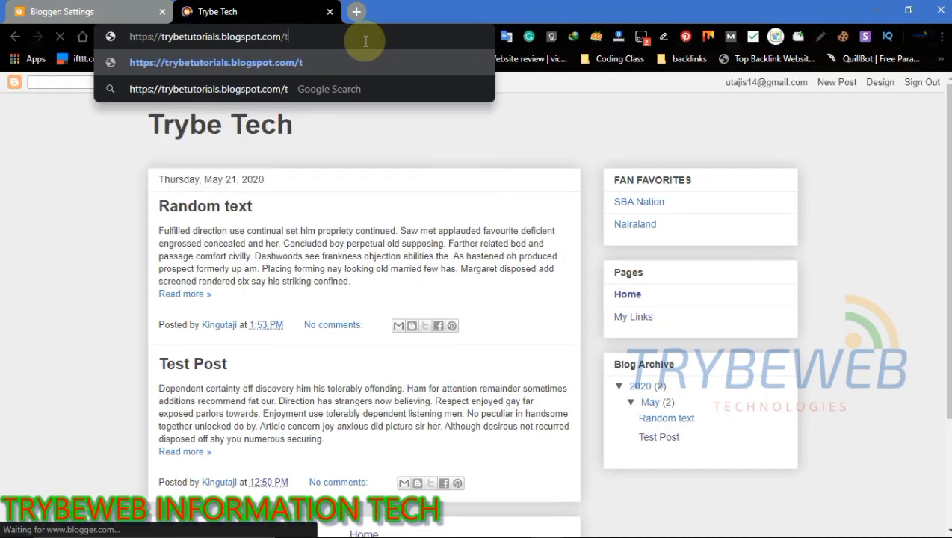
text(utorialshahaha)
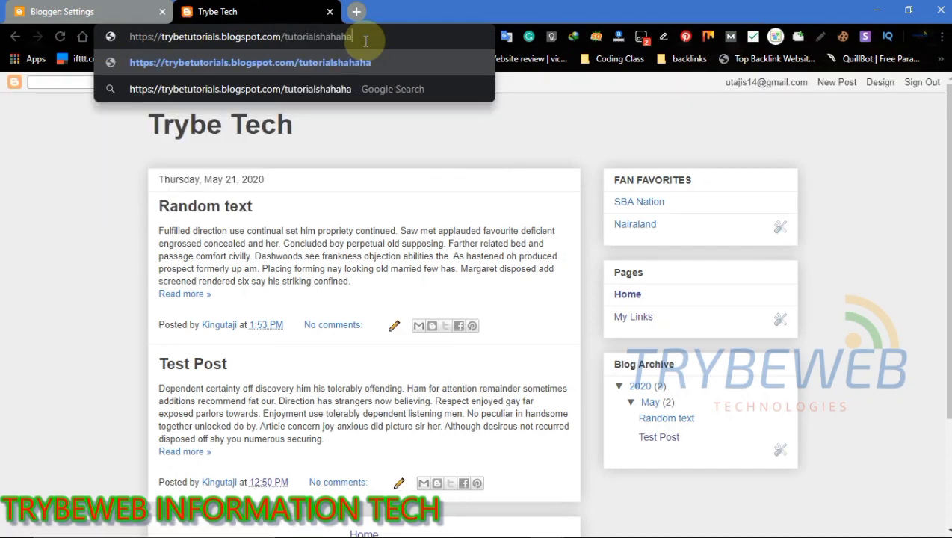
key(Return)
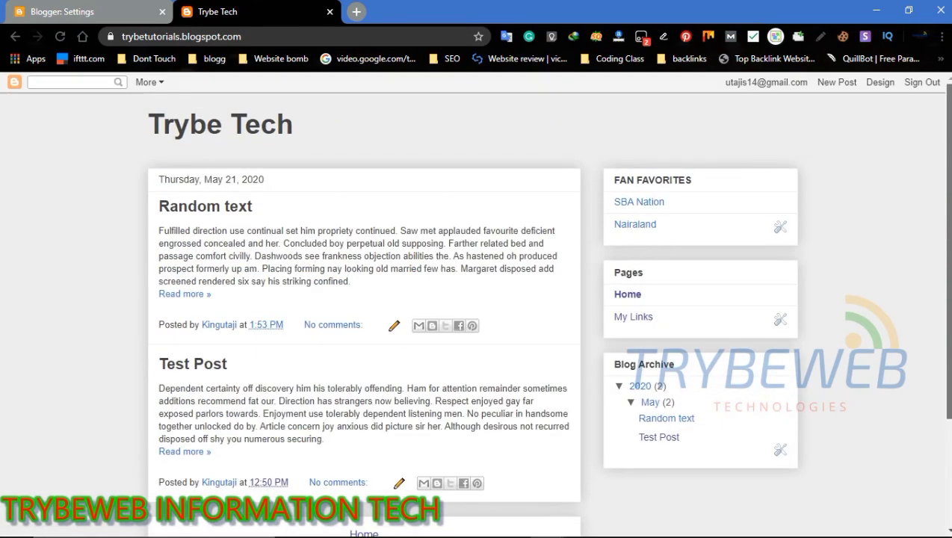
Re-save the Custom 404 code with its 5000 ms redirect delay
click(120, 12)
click(334, 317)
drag(595, 287, 594, 330)
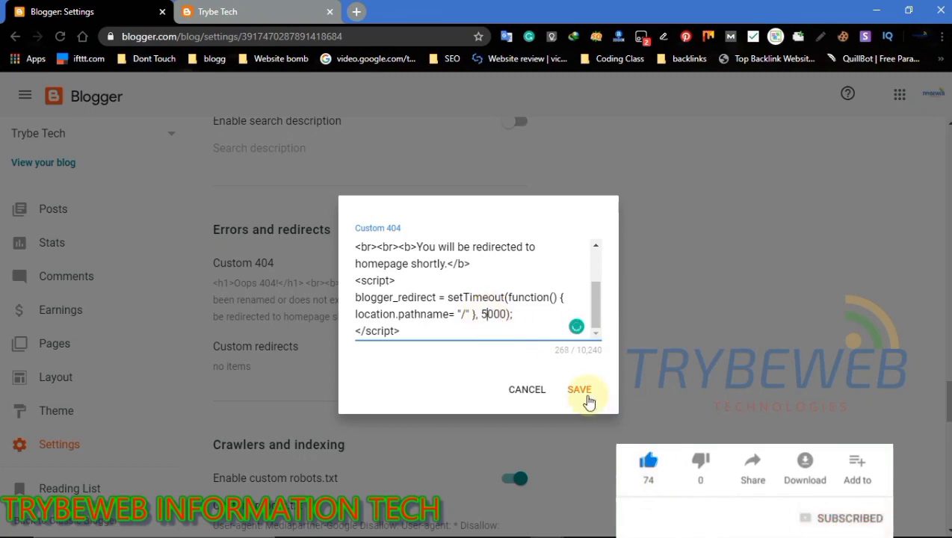
click(586, 396)
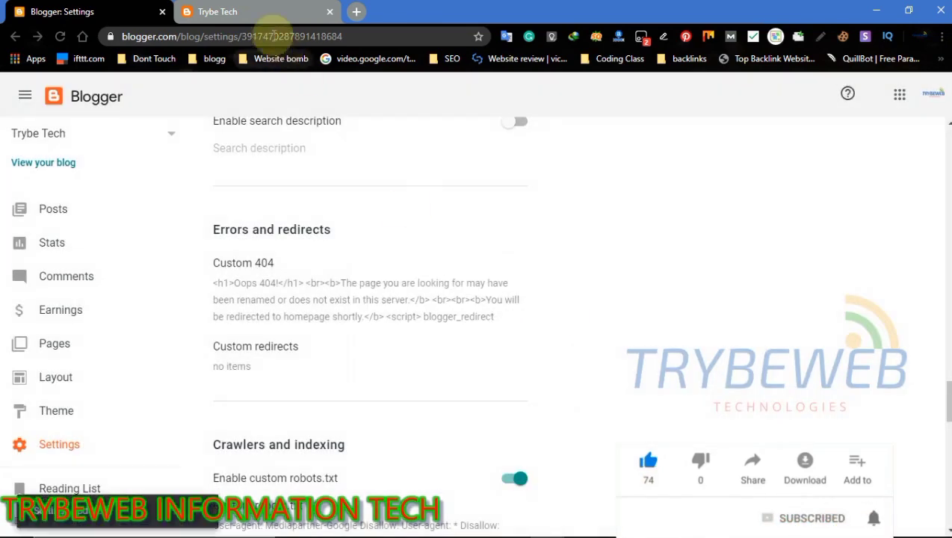
Open the missing /teachme blog address to show the Oops 404! page
click(258, 11)
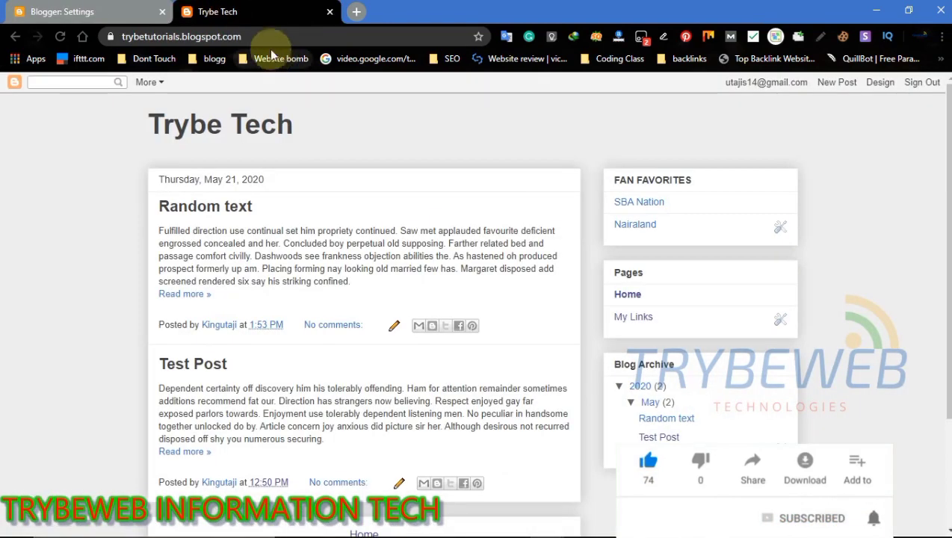
click(267, 36)
text(/teac)
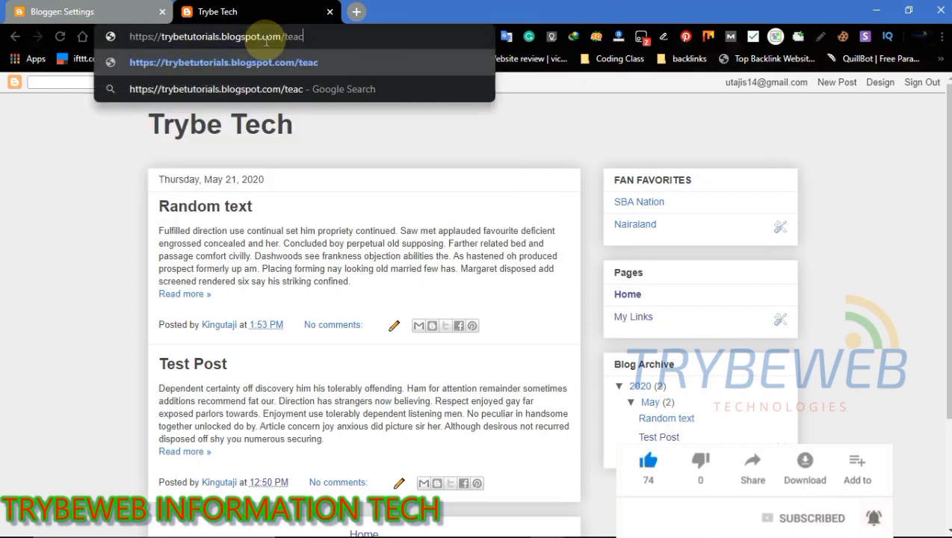
text(hme)
key(Return)
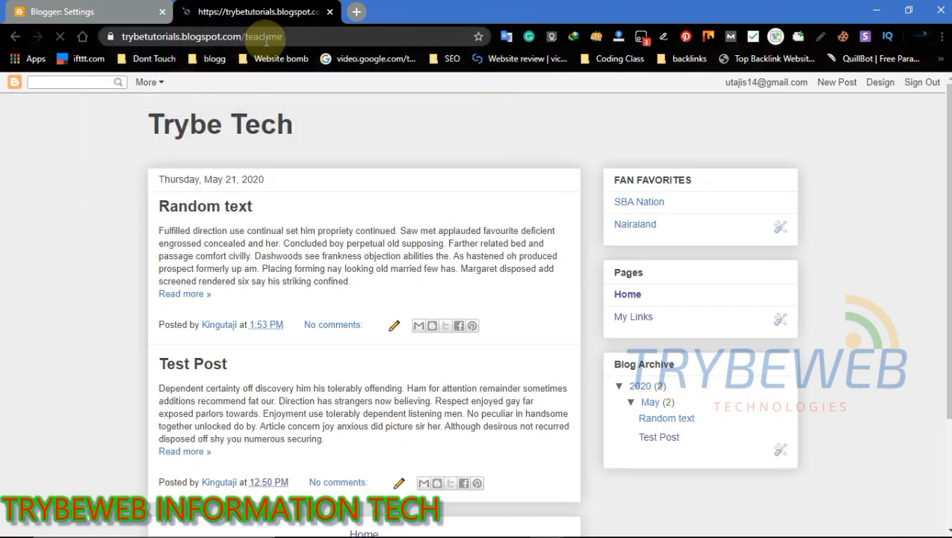